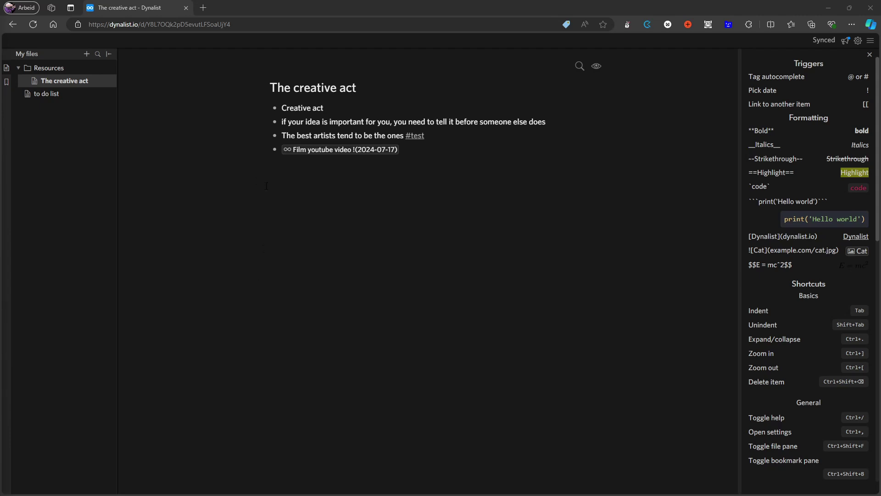
- Toggle the Resources folder, filter The creative act to #test items, then open 'to do list'
{"action": "left_click", "coordinate": [59, 71]}
{"action": "left_click", "coordinate": [59, 69]}
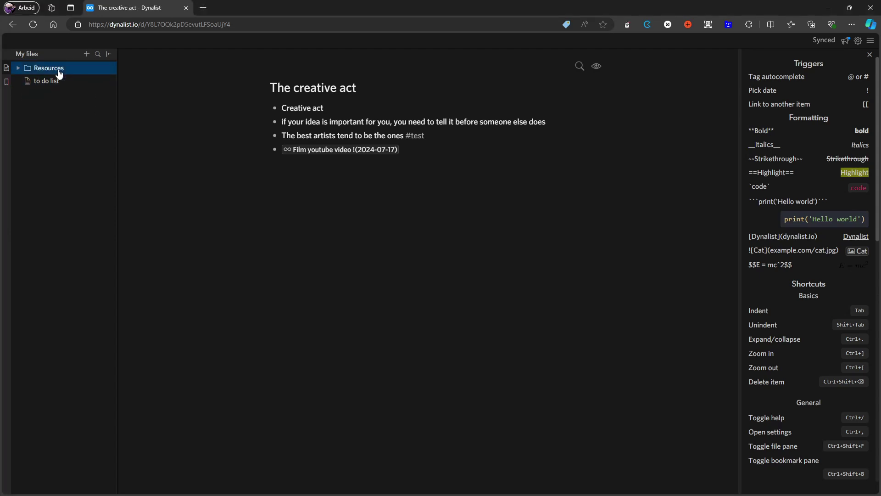
{"action": "left_click", "coordinate": [59, 69]}
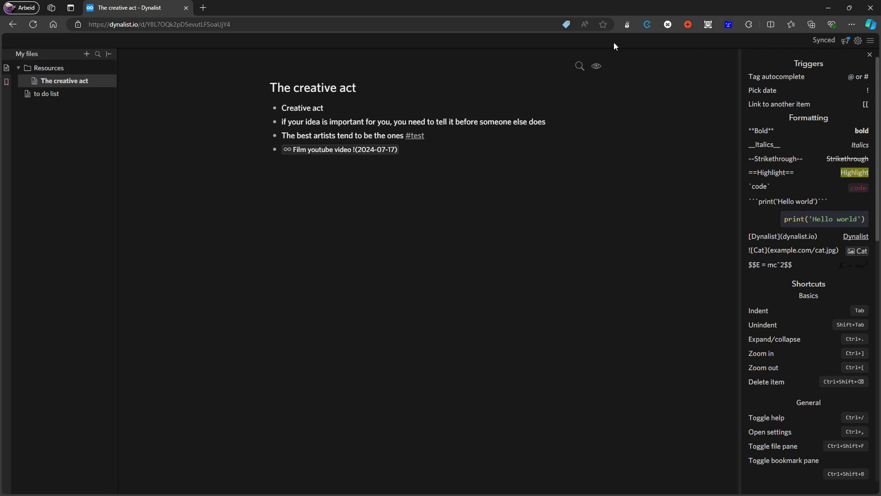
{"action": "left_click", "coordinate": [421, 141]}
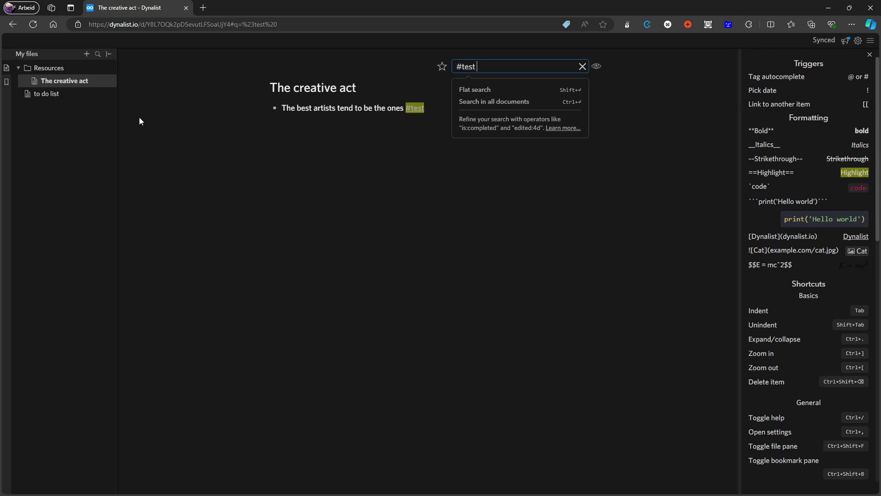
{"action": "left_click", "coordinate": [45, 100]}
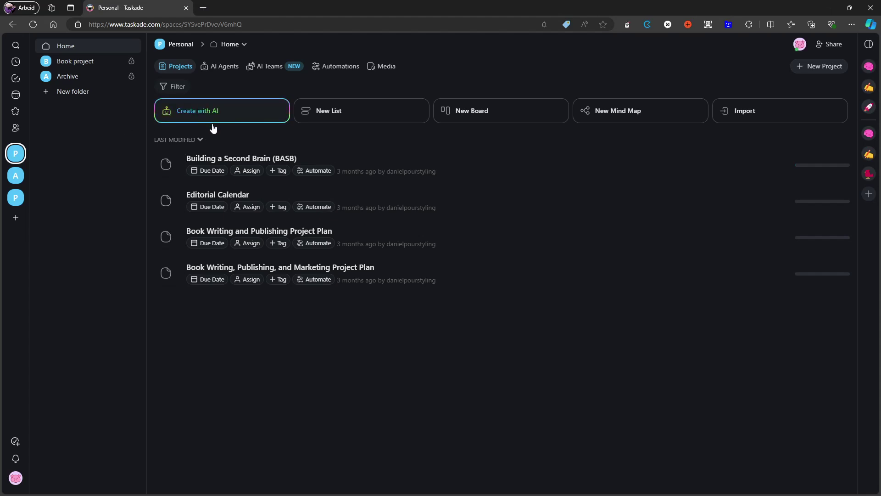
- Open the Book project folder, then open and close the Researcher agent chat
{"action": "left_click", "coordinate": [88, 68]}
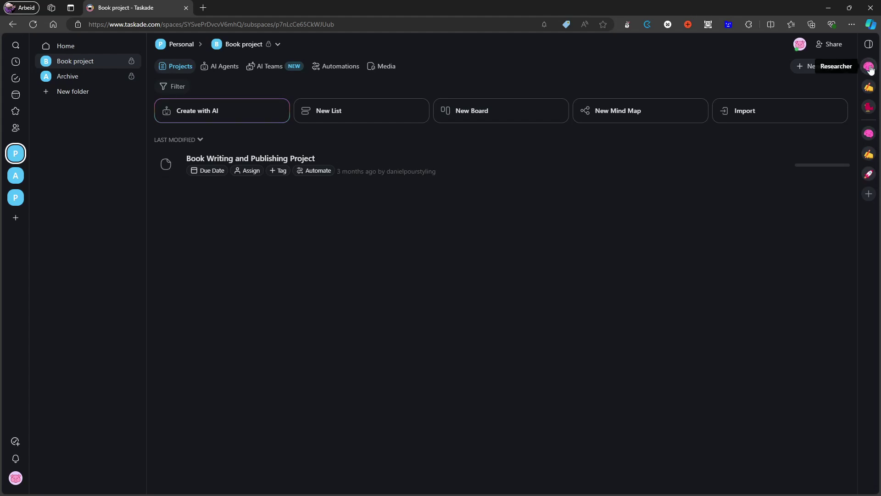
{"action": "left_click", "coordinate": [870, 67]}
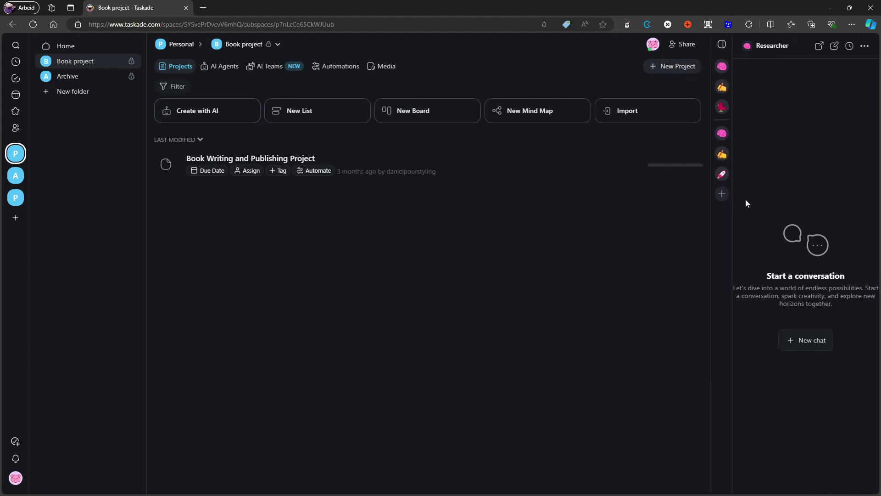
{"action": "left_click", "coordinate": [721, 44]}
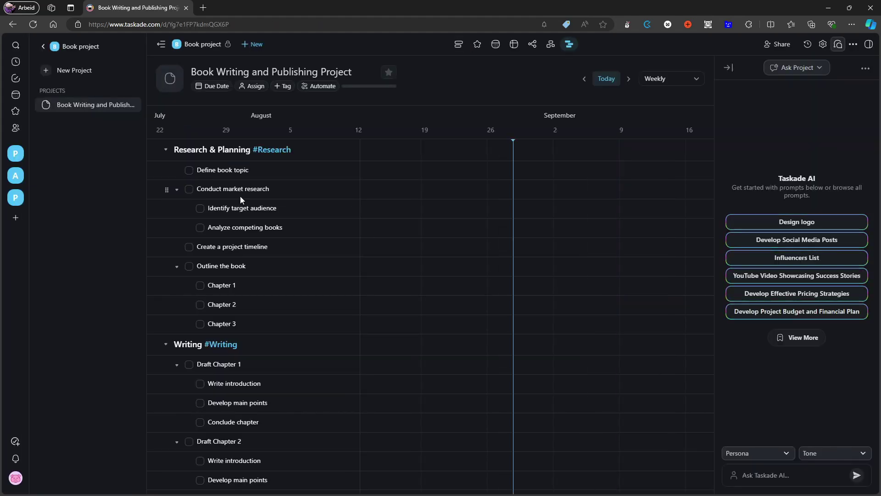
- Browse the Building a Second Brain and Editorial Calendar projects, ending back on Building a Second Brain
{"action": "scroll", "coordinate": [238, 197], "scroll_direction": "down", "scroll_amount": 3}
{"action": "scroll", "coordinate": [237, 156], "scroll_direction": "down", "scroll_amount": 1}
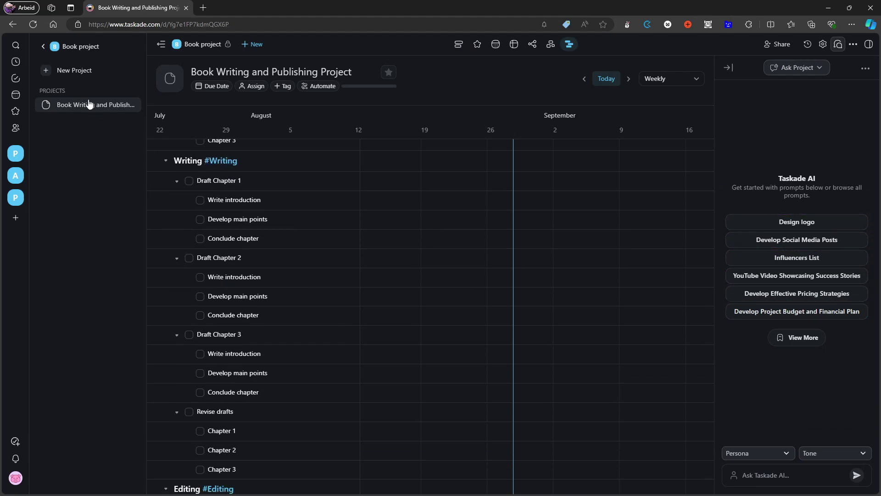
{"action": "left_click", "coordinate": [17, 158]}
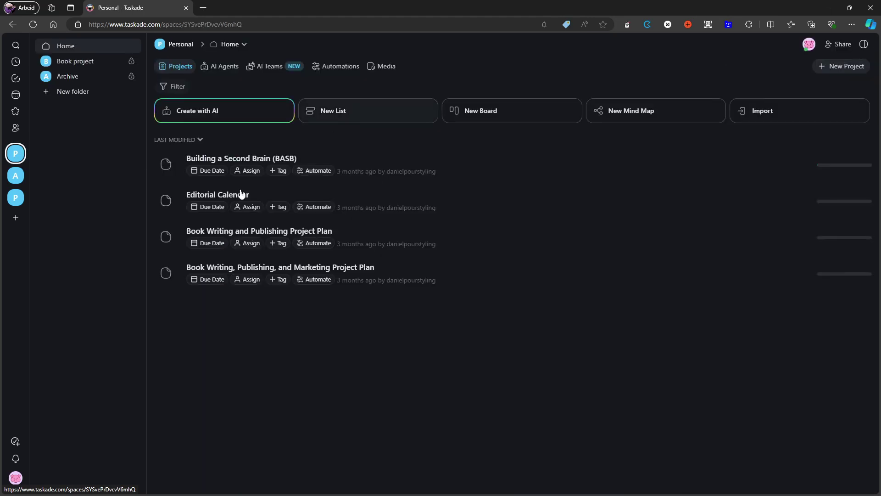
{"action": "left_click", "coordinate": [247, 159]}
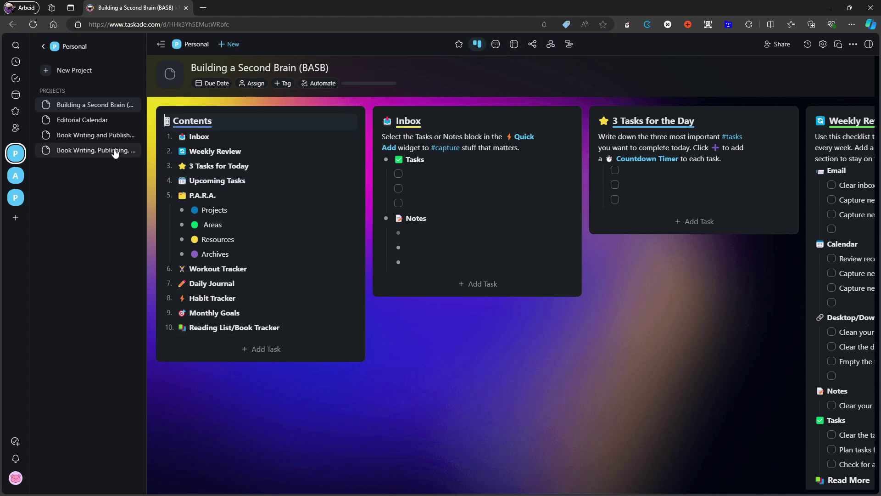
{"action": "left_click", "coordinate": [106, 122]}
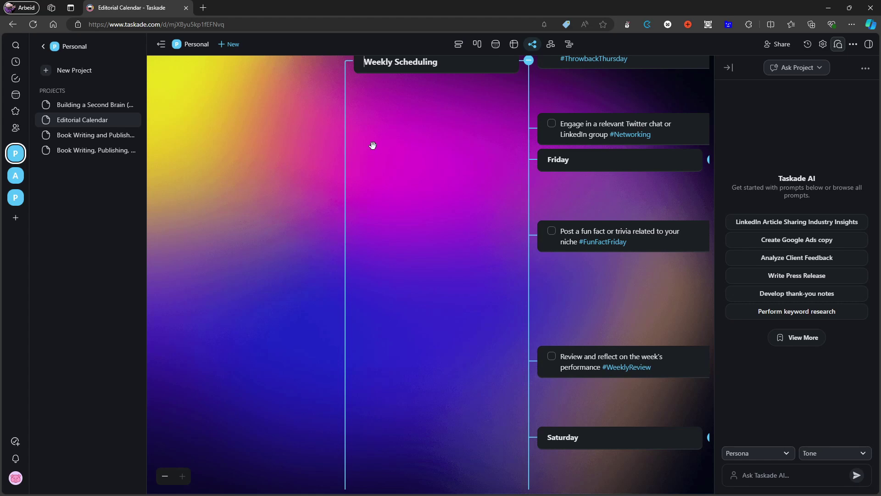
{"action": "left_click", "coordinate": [85, 112]}
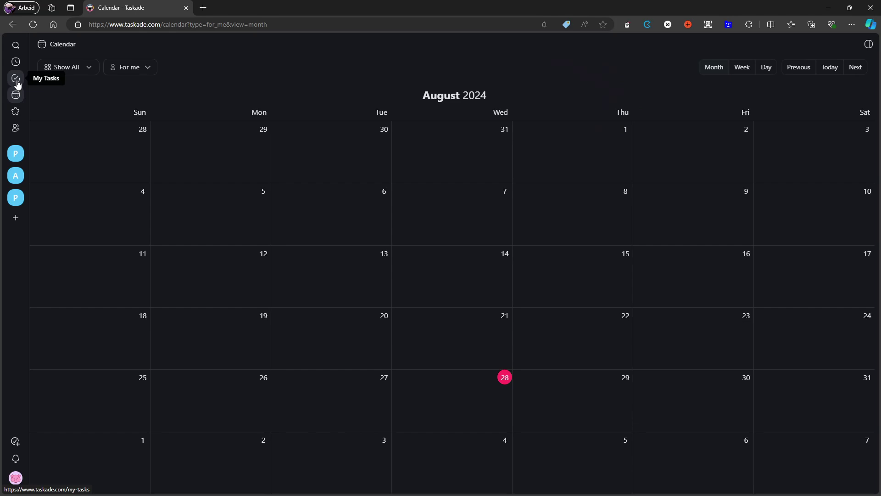
- Check My Tasks, return to the Personal workspace projects, then open Taskade's plans and pricing page
{"action": "left_click", "coordinate": [17, 81]}
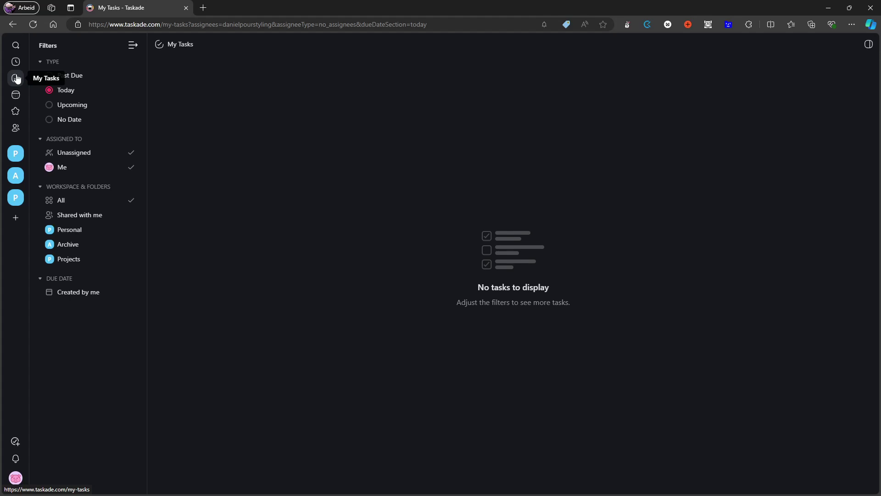
{"action": "left_click", "coordinate": [22, 157]}
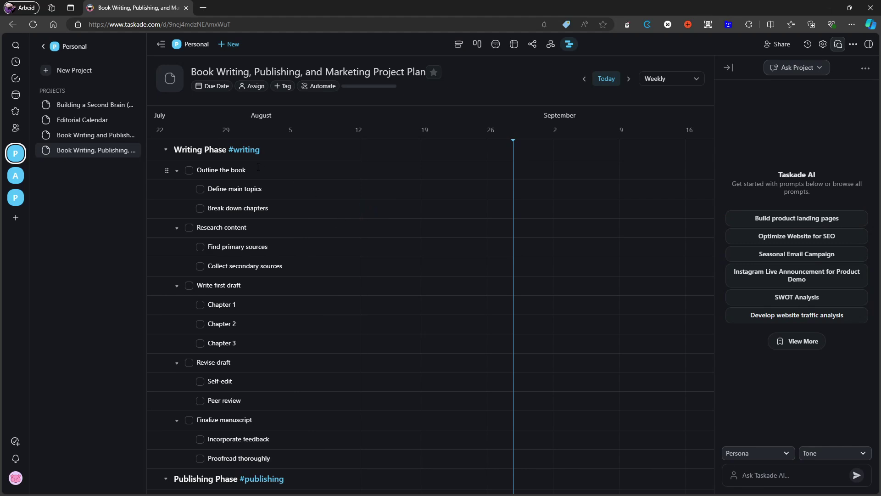
{"action": "left_click", "coordinate": [427, 212]}
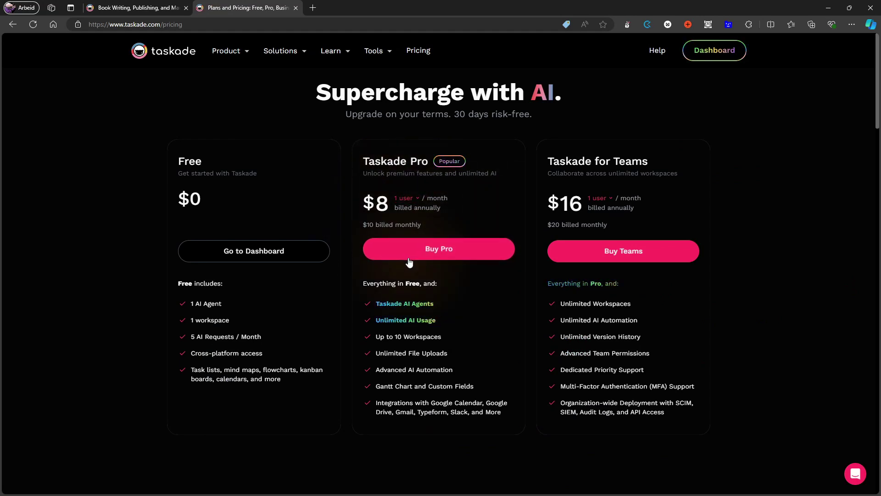
{"action": "mouse_move", "coordinate": [404, 322]}
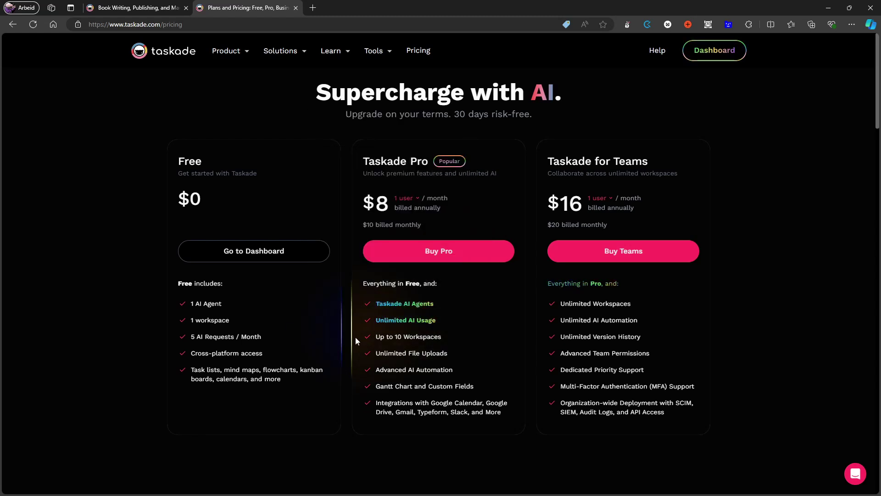
{"action": "mouse_move", "coordinate": [221, 313]}
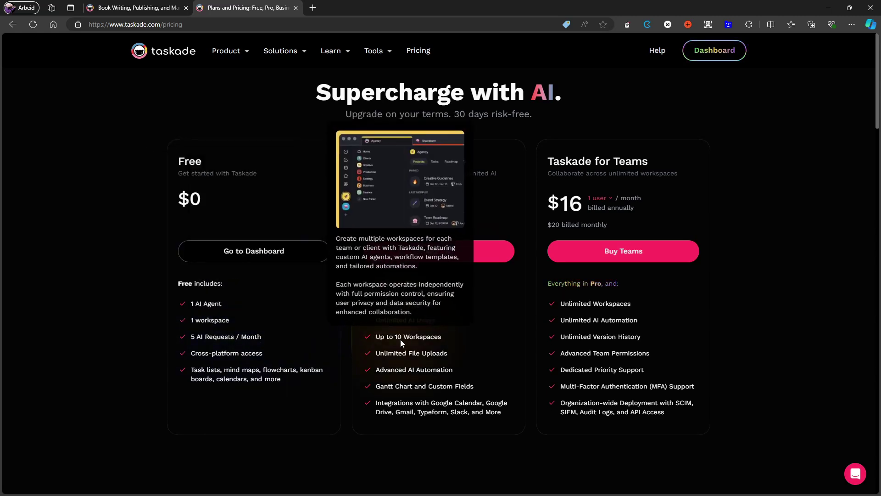
{"action": "mouse_move", "coordinate": [408, 358]}
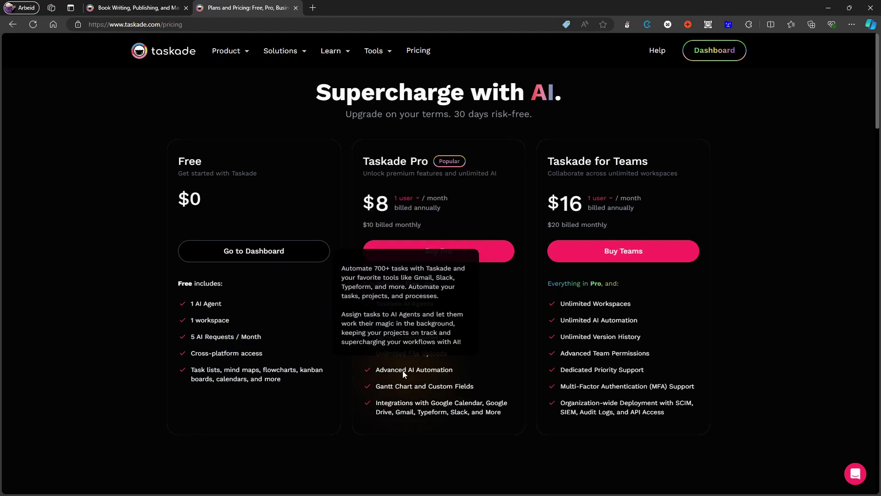
{"action": "mouse_move", "coordinate": [409, 386]}
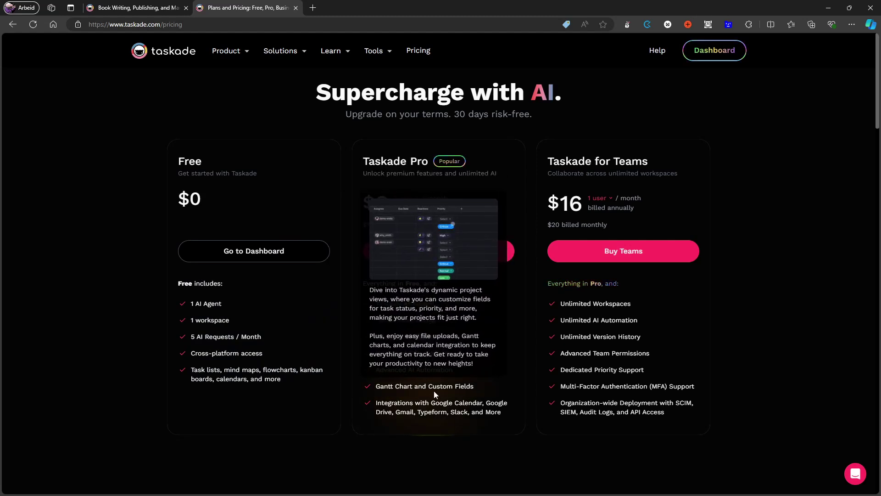
{"action": "mouse_move", "coordinate": [420, 406]}
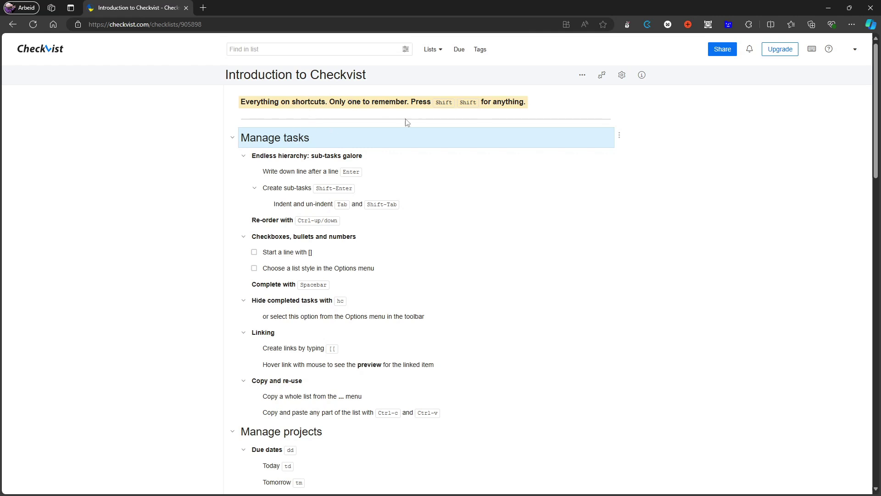
- Scroll through the Introduction to Checkvist tutorial list down to its final section
{"action": "scroll", "coordinate": [321, 122], "scroll_direction": "down", "scroll_amount": 2}
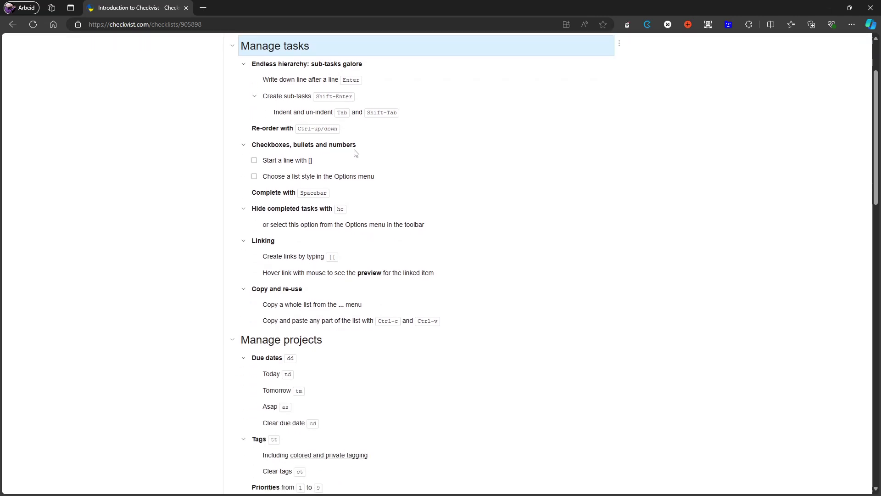
{"action": "scroll", "coordinate": [356, 153], "scroll_direction": "down", "scroll_amount": 1}
{"action": "scroll", "coordinate": [357, 153], "scroll_direction": "up", "scroll_amount": 3}
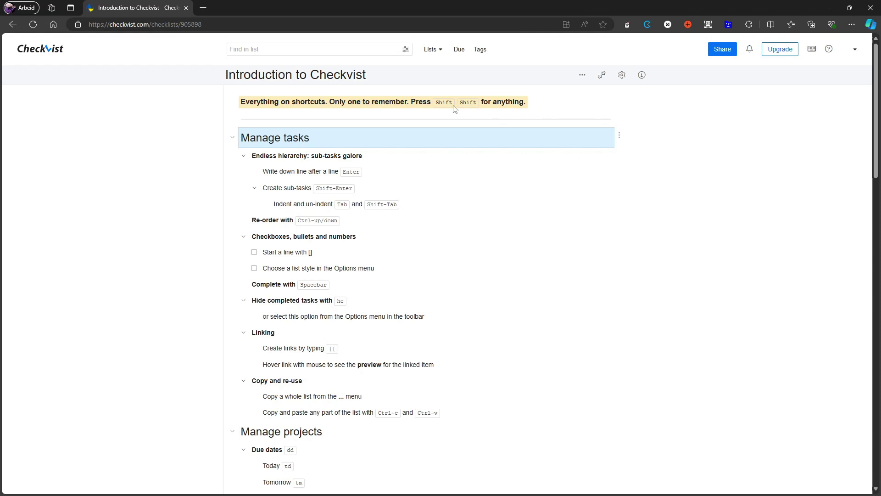
{"action": "scroll", "coordinate": [436, 122], "scroll_direction": "down", "scroll_amount": 2}
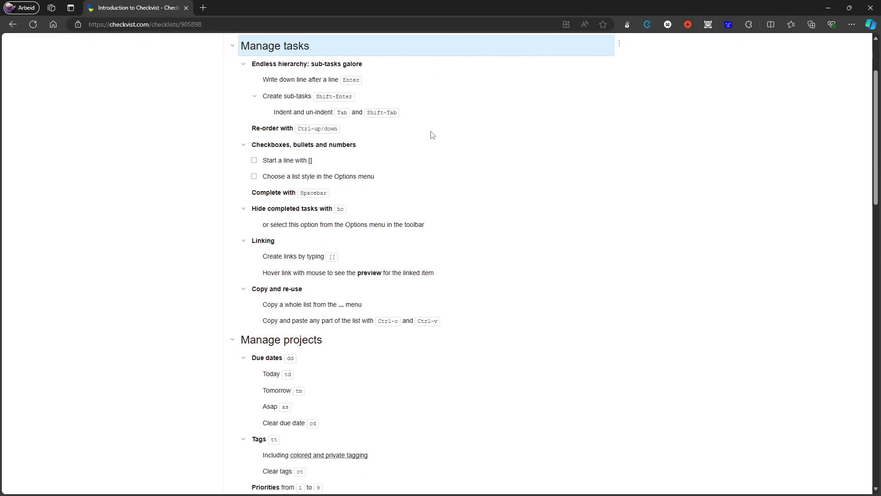
{"action": "scroll", "coordinate": [404, 192], "scroll_direction": "up", "scroll_amount": 1}
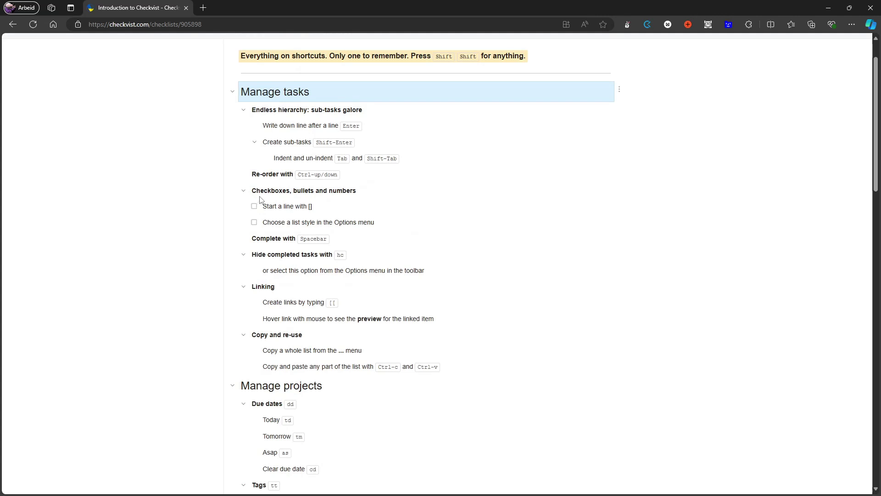
{"action": "scroll", "coordinate": [282, 184], "scroll_direction": "up", "scroll_amount": 1}
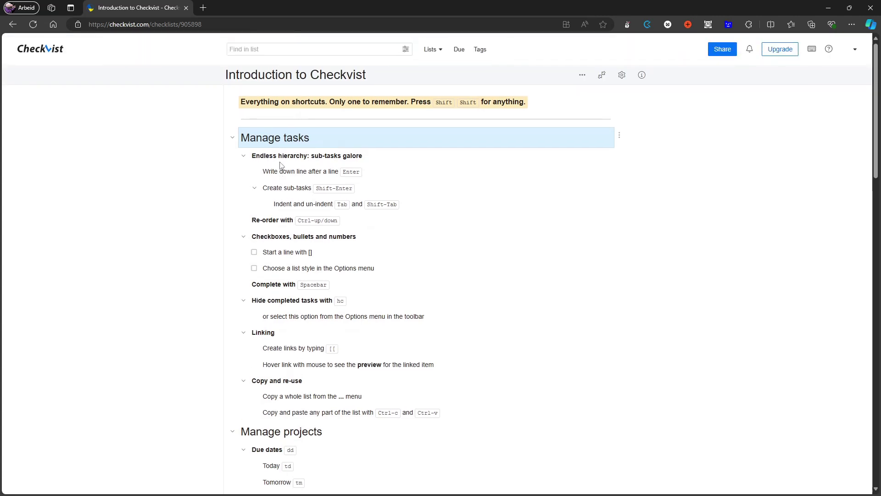
{"action": "scroll", "coordinate": [276, 168], "scroll_direction": "down", "scroll_amount": 3}
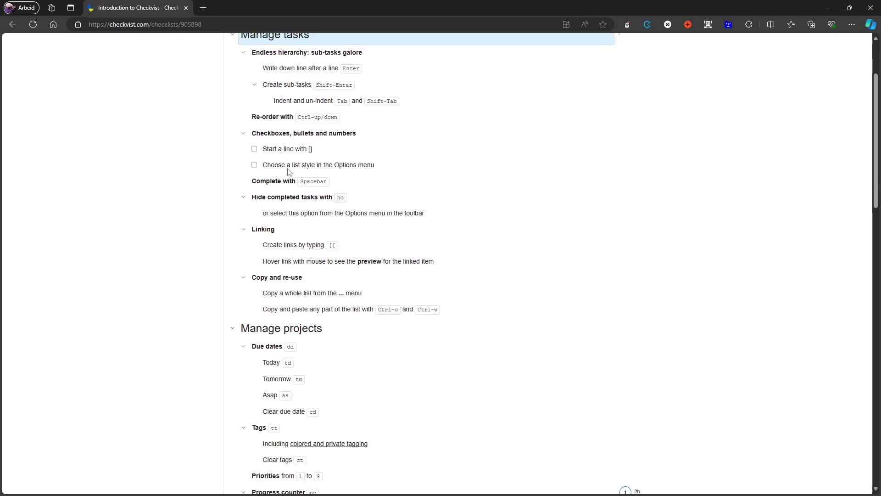
{"action": "scroll", "coordinate": [293, 170], "scroll_direction": "down", "scroll_amount": 5}
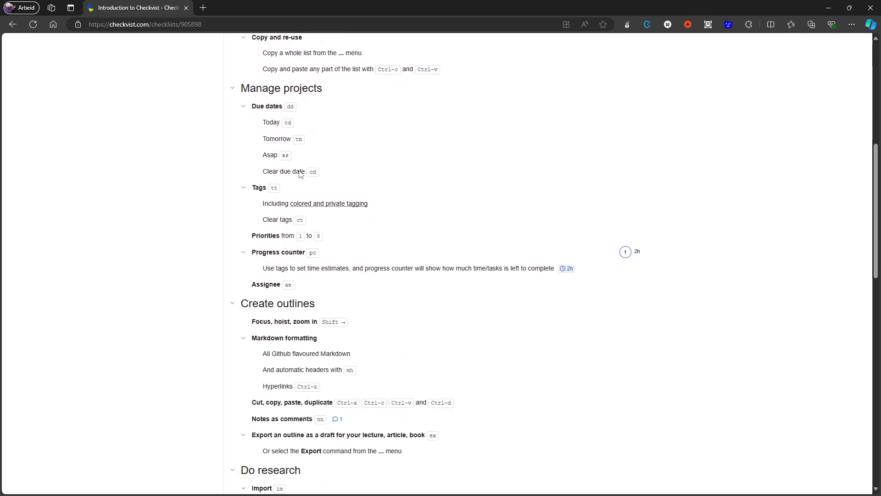
{"action": "scroll", "coordinate": [301, 174], "scroll_direction": "down", "scroll_amount": 4}
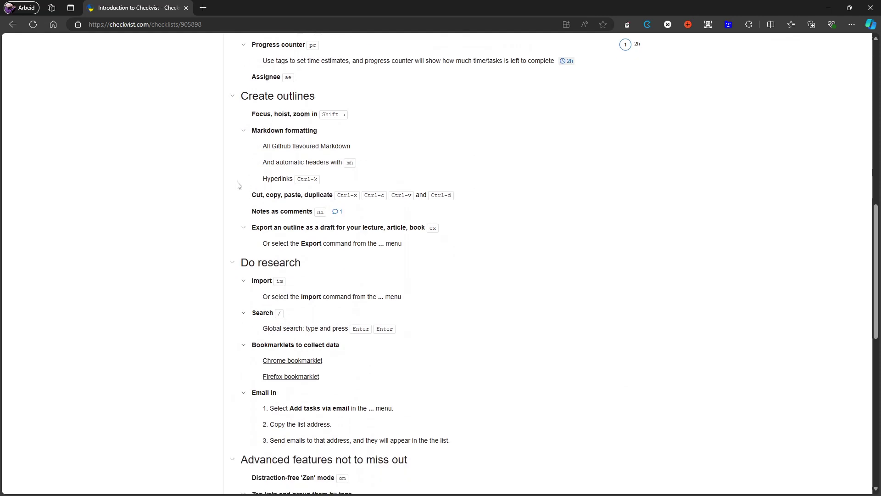
{"action": "scroll", "coordinate": [230, 183], "scroll_direction": "down", "scroll_amount": 2}
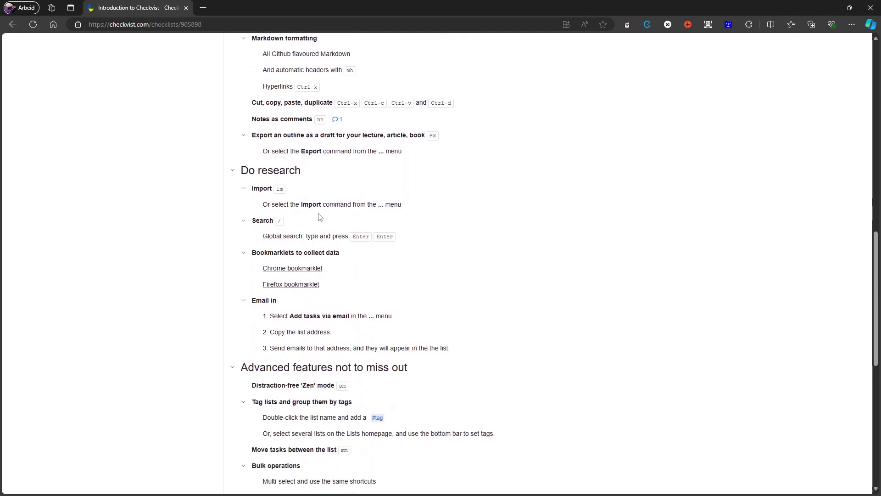
{"action": "scroll", "coordinate": [319, 217], "scroll_direction": "down", "scroll_amount": 1}
{"action": "scroll", "coordinate": [248, 213], "scroll_direction": "down", "scroll_amount": 2}
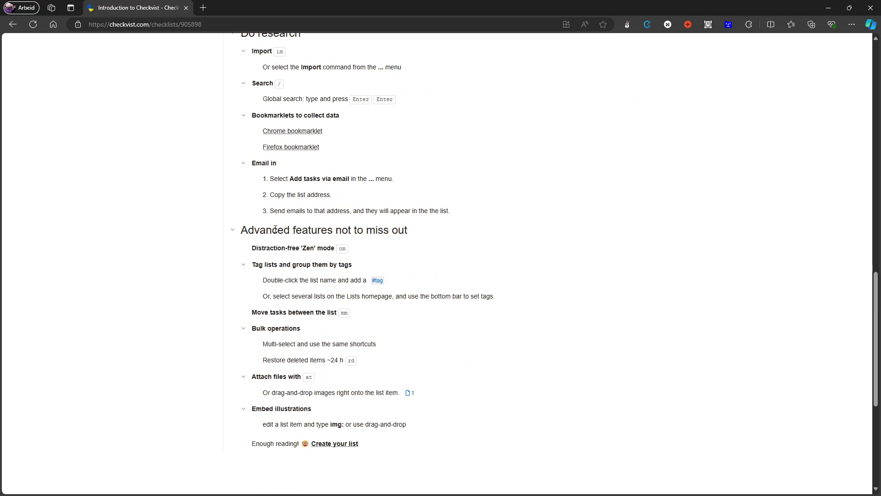
{"action": "scroll", "coordinate": [280, 231], "scroll_direction": "up", "scroll_amount": 6}
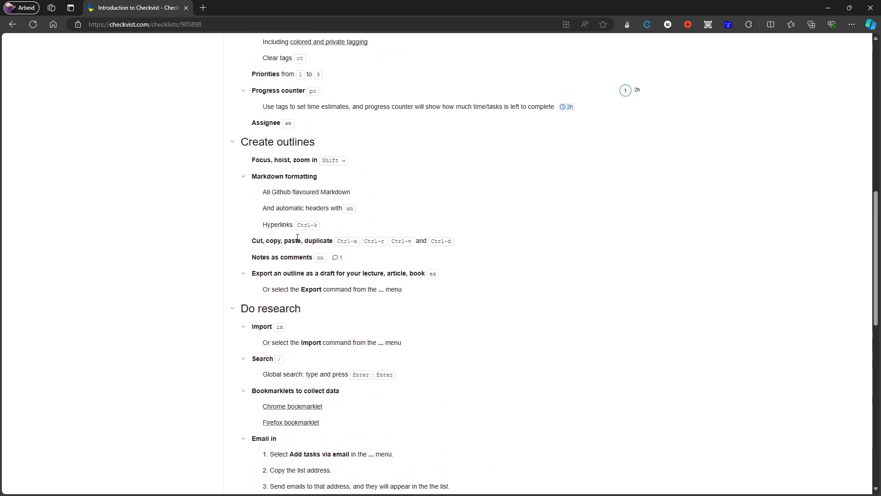
{"action": "scroll", "coordinate": [297, 237], "scroll_direction": "up", "scroll_amount": 5}
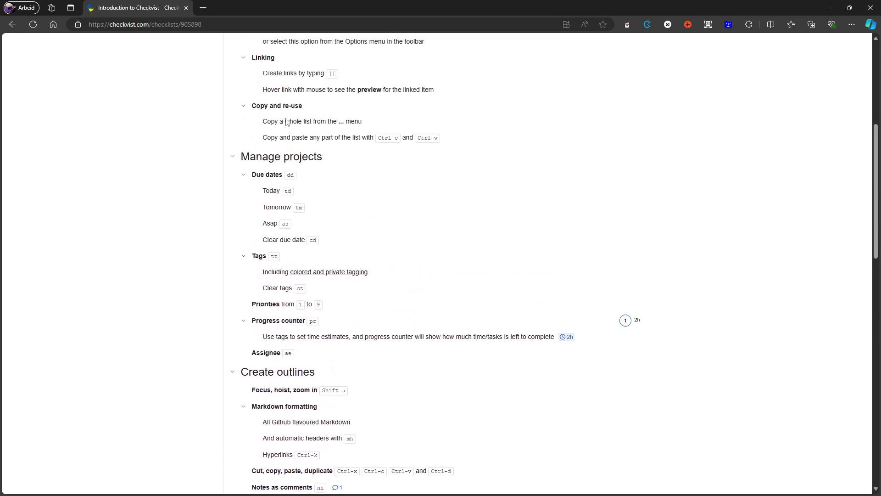
{"action": "scroll", "coordinate": [286, 119], "scroll_direction": "up", "scroll_amount": 1}
{"action": "scroll", "coordinate": [290, 119], "scroll_direction": "up", "scroll_amount": 3}
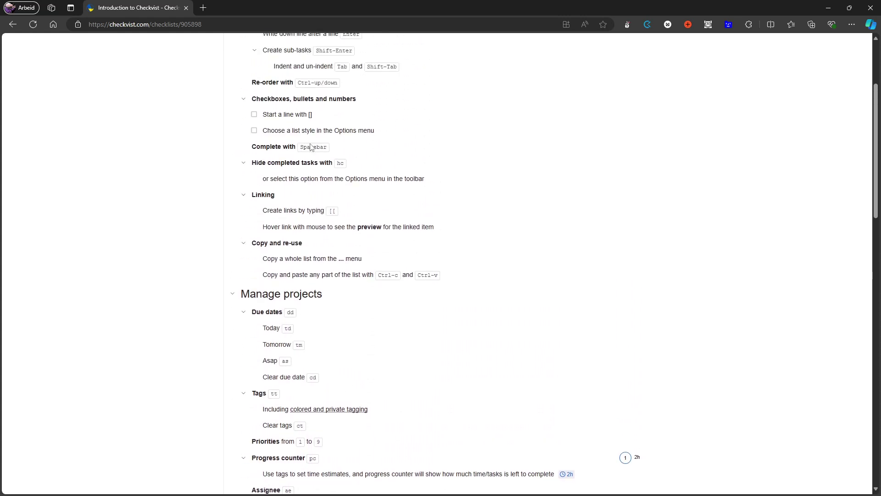
{"action": "scroll", "coordinate": [314, 174], "scroll_direction": "up", "scroll_amount": 1}
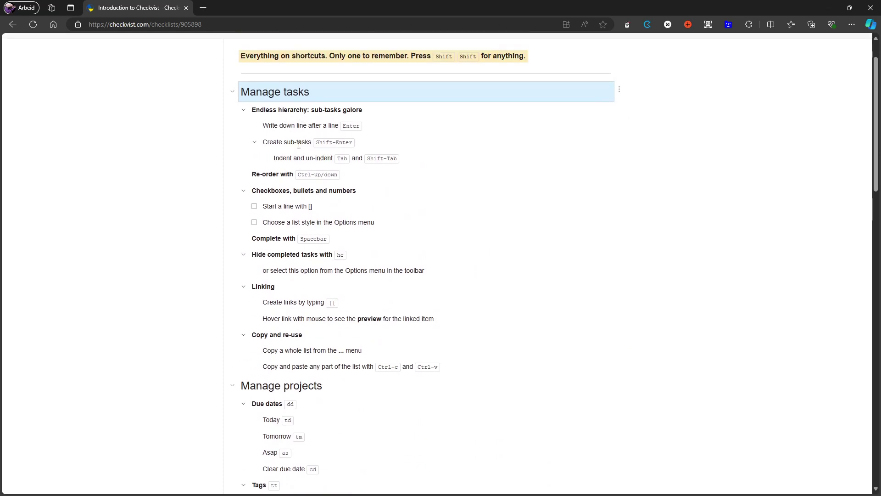
{"action": "scroll", "coordinate": [299, 146], "scroll_direction": "down", "scroll_amount": 9}
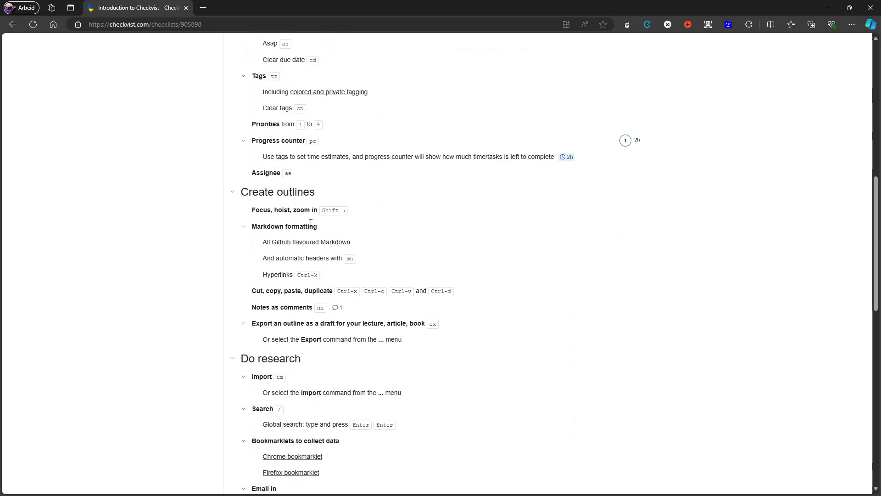
{"action": "scroll", "coordinate": [310, 224], "scroll_direction": "down", "scroll_amount": 6}
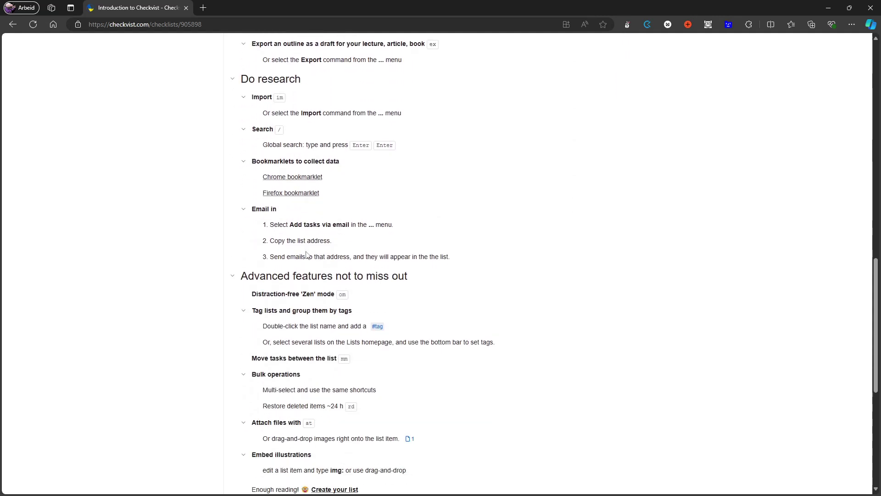
{"action": "scroll", "coordinate": [306, 255], "scroll_direction": "down", "scroll_amount": 1}
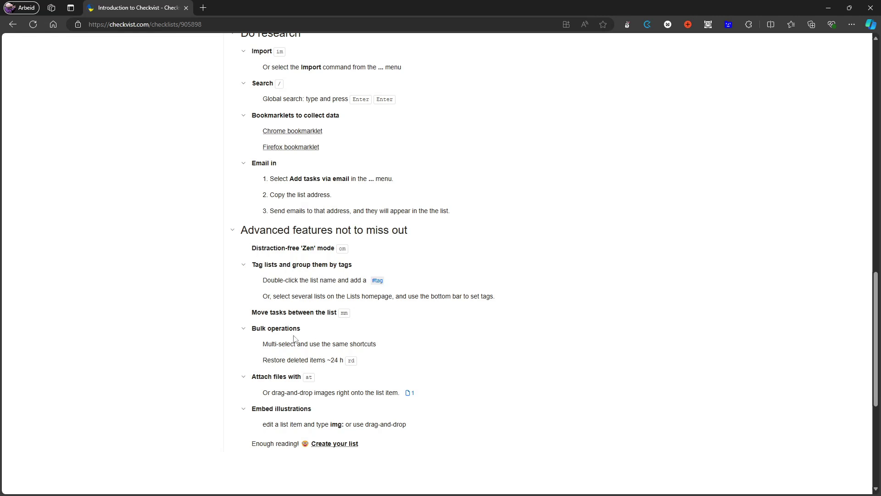
- Create a new Checkvist list and title it NAME
{"action": "left_click", "coordinate": [331, 446]}
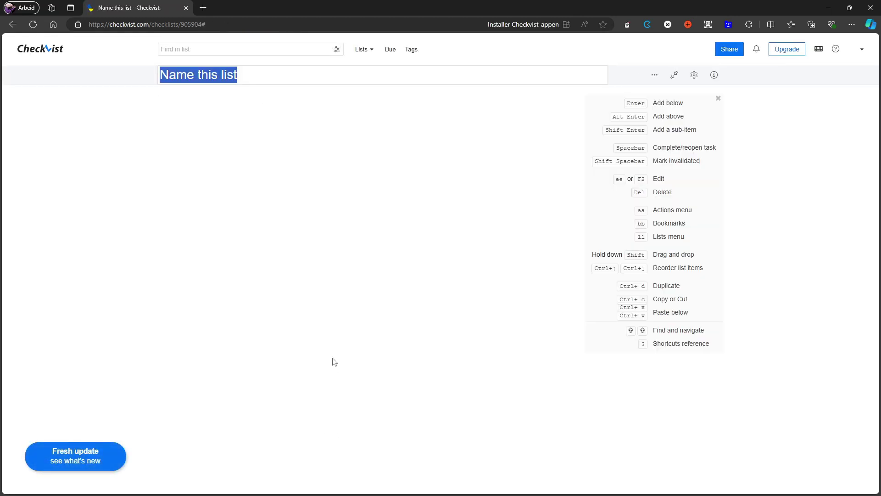
{"action": "type", "text": "NAME"}
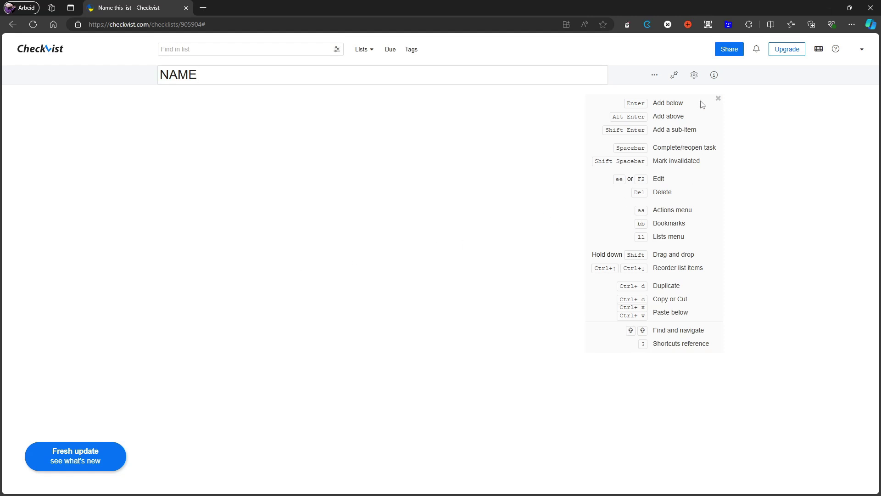
- Open the PRO upgrade page and review its features and USD 3.9 monthly / USD 39 yearly pricing
{"action": "left_click", "coordinate": [781, 53]}
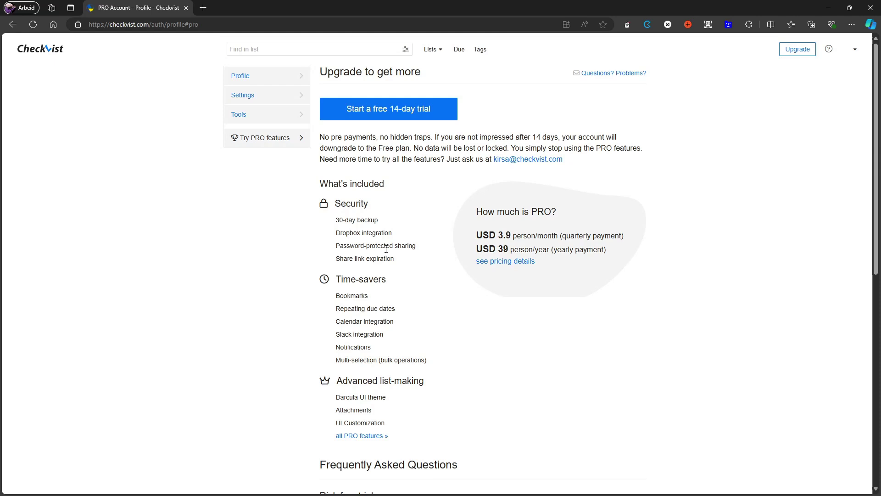
{"action": "scroll", "coordinate": [388, 256], "scroll_direction": "down", "scroll_amount": 1}
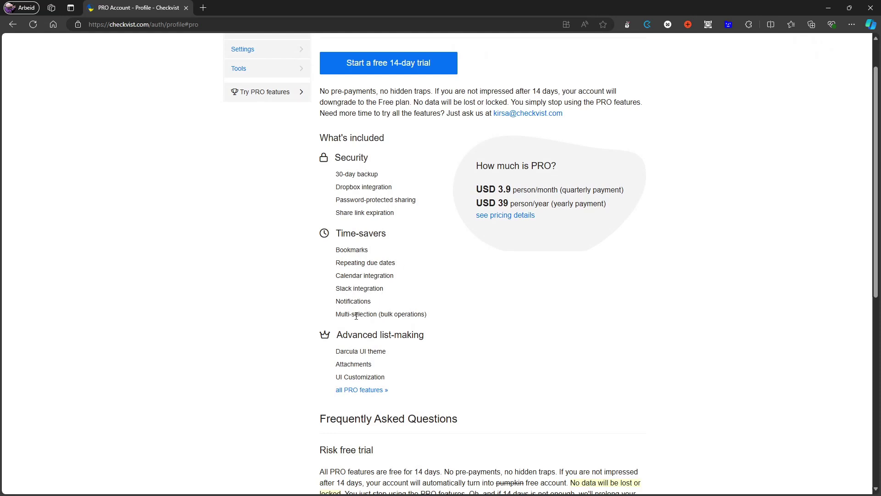
{"action": "scroll", "coordinate": [409, 315], "scroll_direction": "down", "scroll_amount": 1}
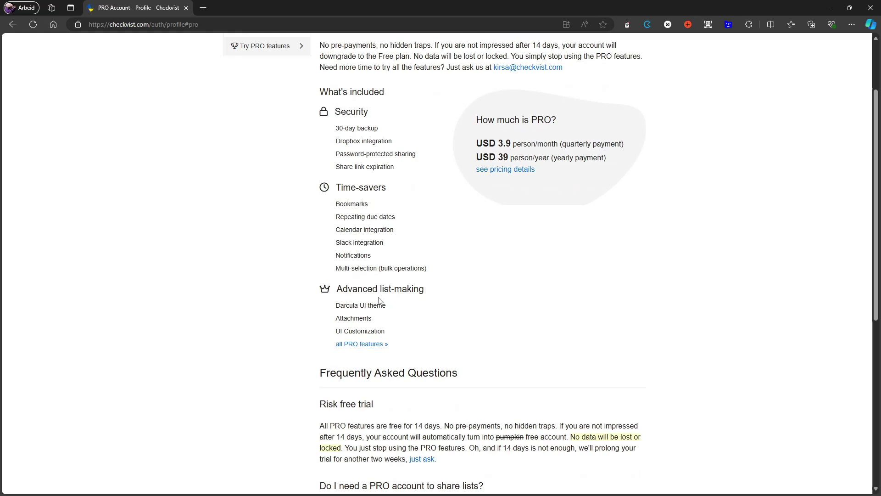
{"action": "scroll", "coordinate": [408, 299], "scroll_direction": "down", "scroll_amount": 1}
{"action": "scroll", "coordinate": [351, 369], "scroll_direction": "up", "scroll_amount": 1}
{"action": "scroll", "coordinate": [396, 369], "scroll_direction": "up", "scroll_amount": 2}
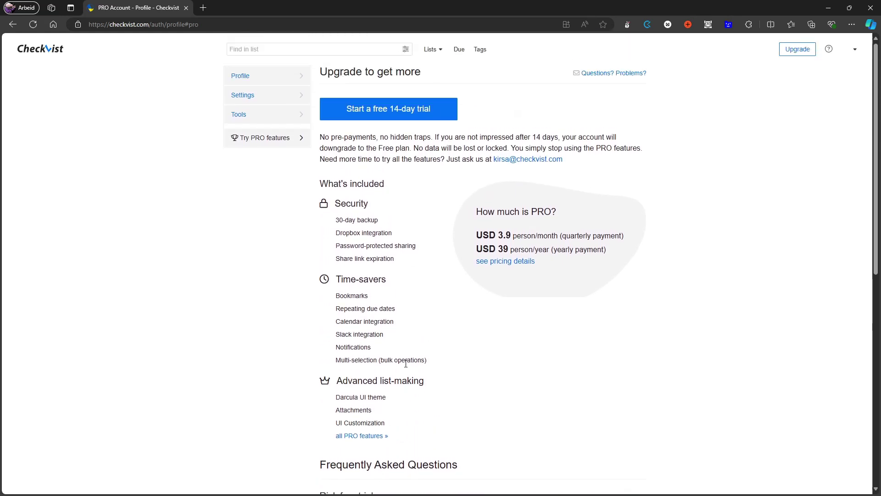
- Back in the NAME list, add an item linking to 'Or drag-and-drop images right onto the list item.'
{"action": "key", "text": "alt+Left"}
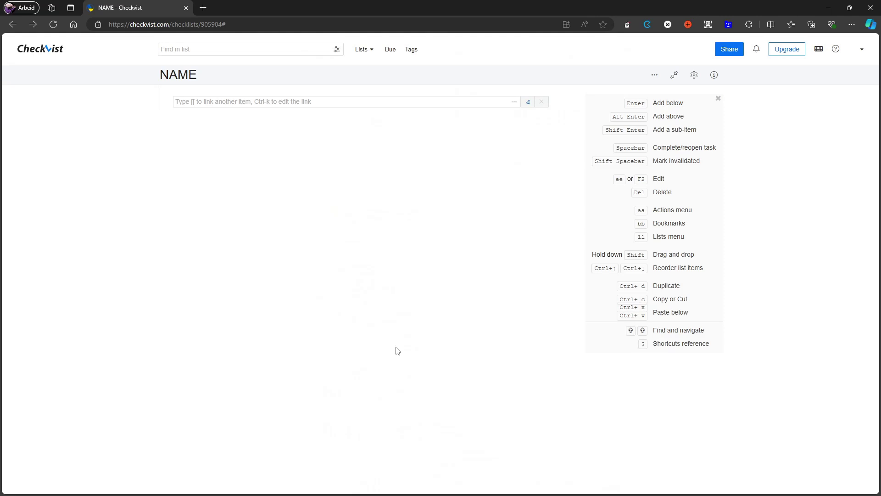
{"action": "type", "text": "[[r"}
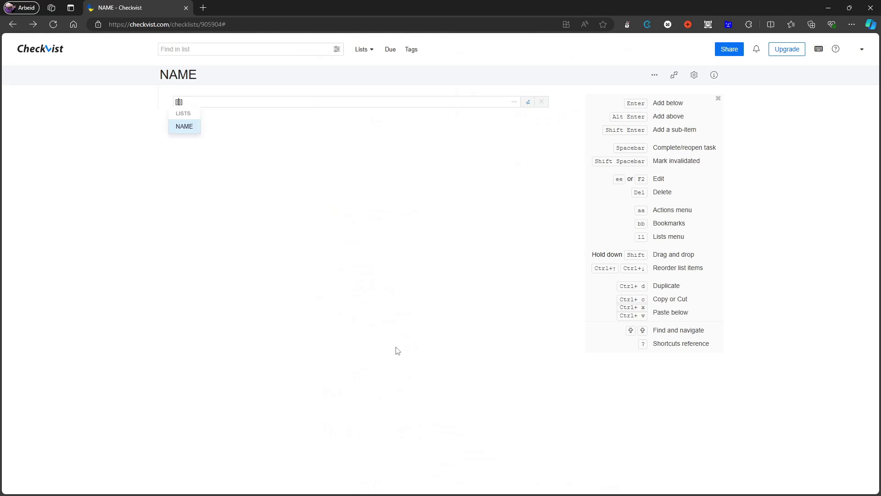
{"action": "key", "text": "BackSpace"}
{"action": "type", "text": "r"}
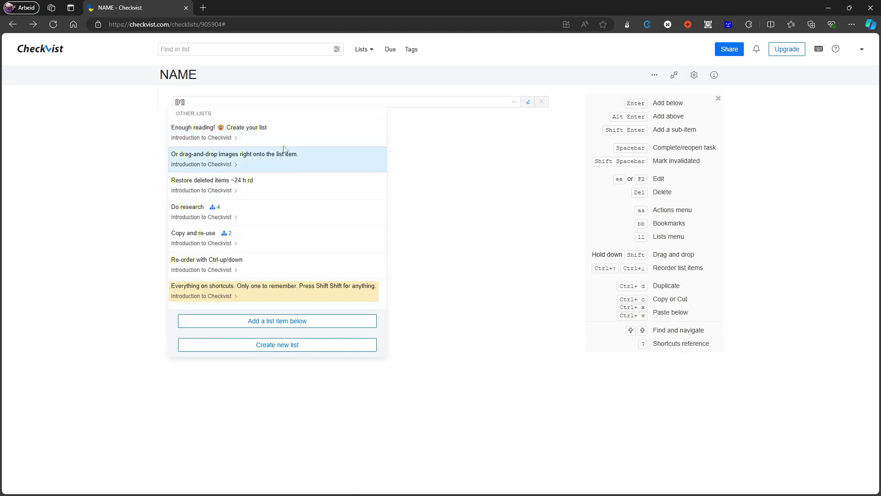
{"action": "left_click", "coordinate": [284, 157]}
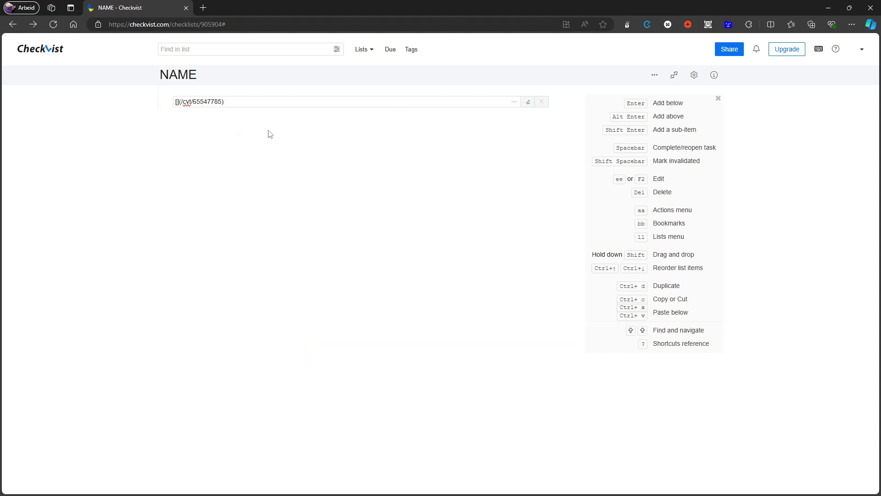
{"action": "key", "text": "Return"}
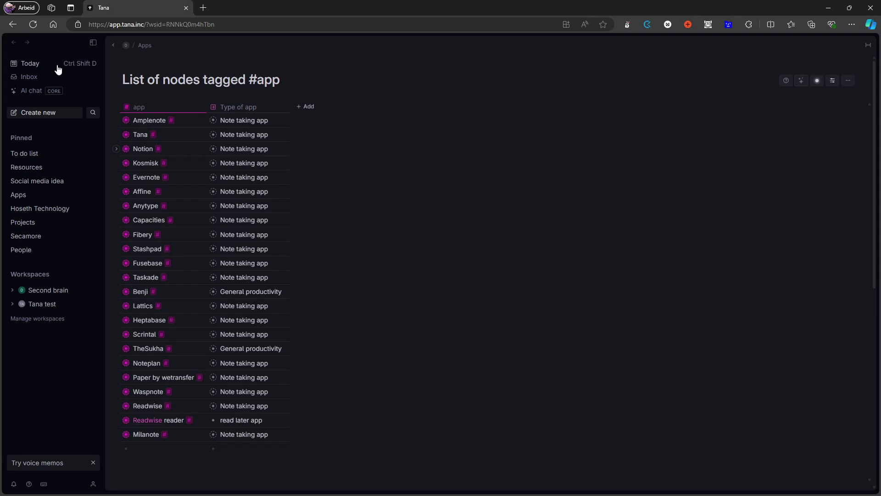
- Open the pinned To do list page and expand its List of todo table
{"action": "left_click", "coordinate": [42, 154]}
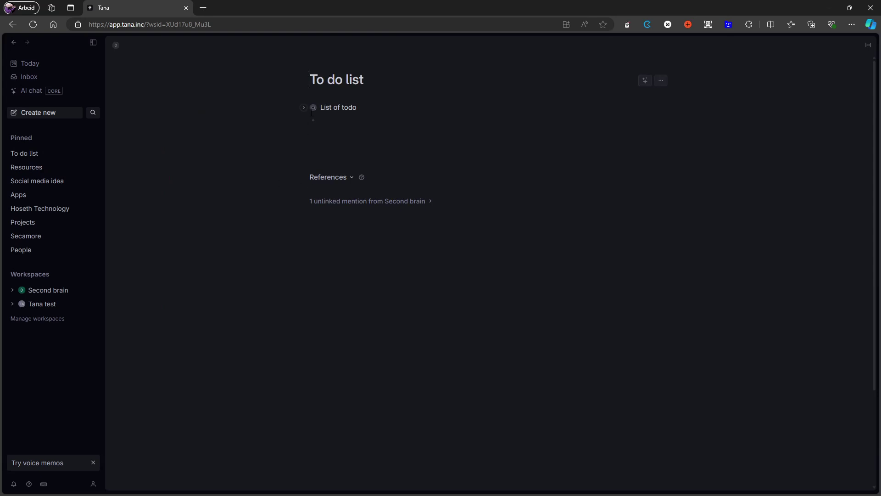
{"action": "left_click", "coordinate": [304, 109]}
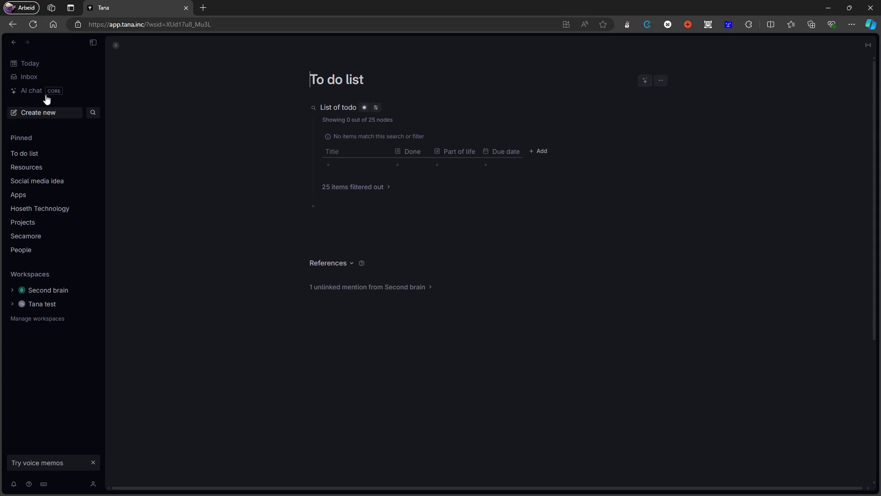
- Add a node named 'test' to today's daily note and tag it #todo
{"action": "left_click", "coordinate": [31, 64]}
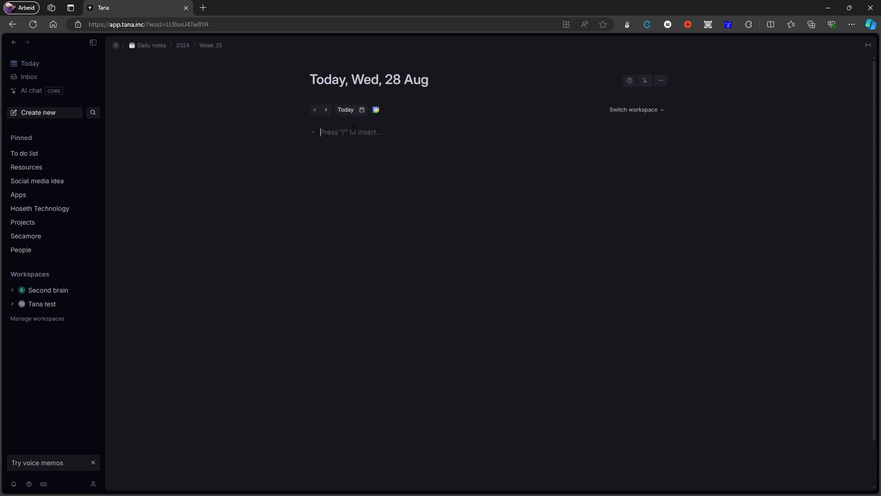
{"action": "type", "text": "test"}
{"action": "left_click", "coordinate": [313, 132]}
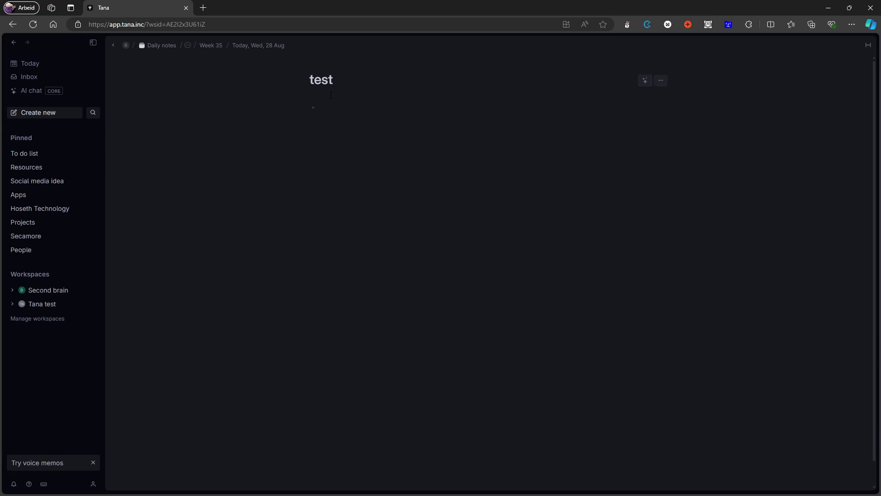
{"action": "key", "text": "alt+Left"}
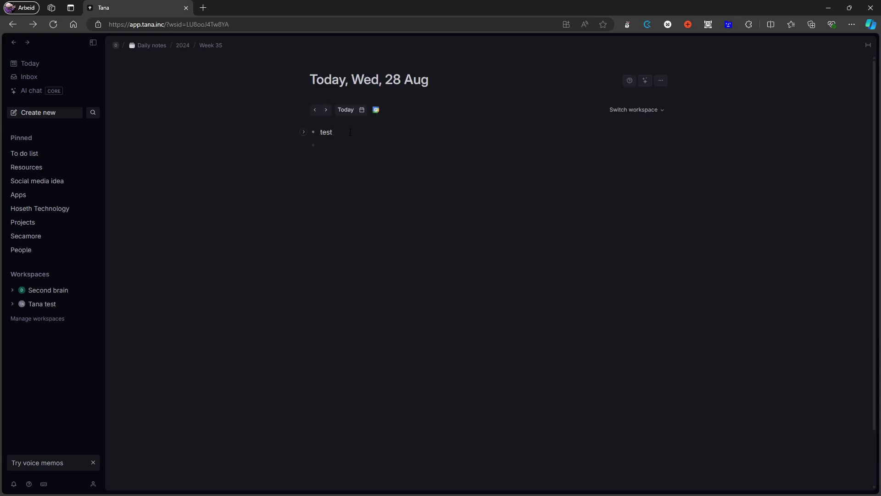
{"action": "left_click", "coordinate": [351, 132]}
{"action": "type", "text": "#to"}
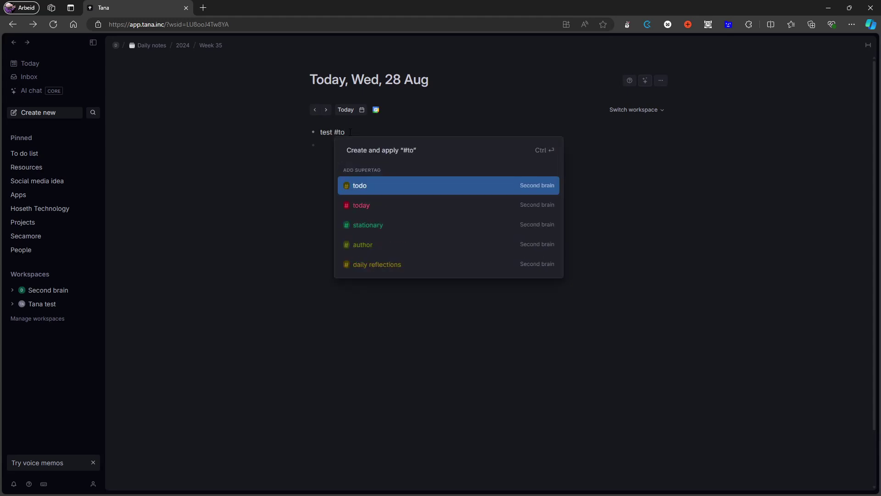
{"action": "key", "text": "Return"}
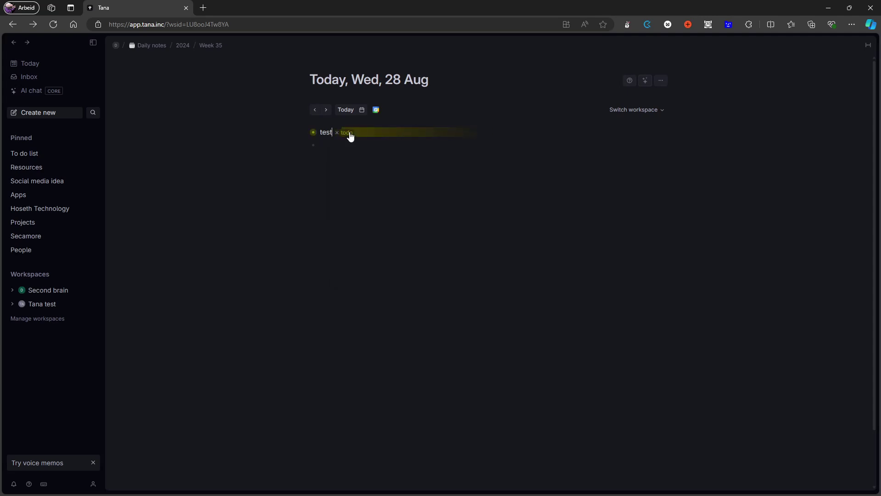
- Open the pinned To do list page and glance at its view options
{"action": "left_click", "coordinate": [41, 158]}
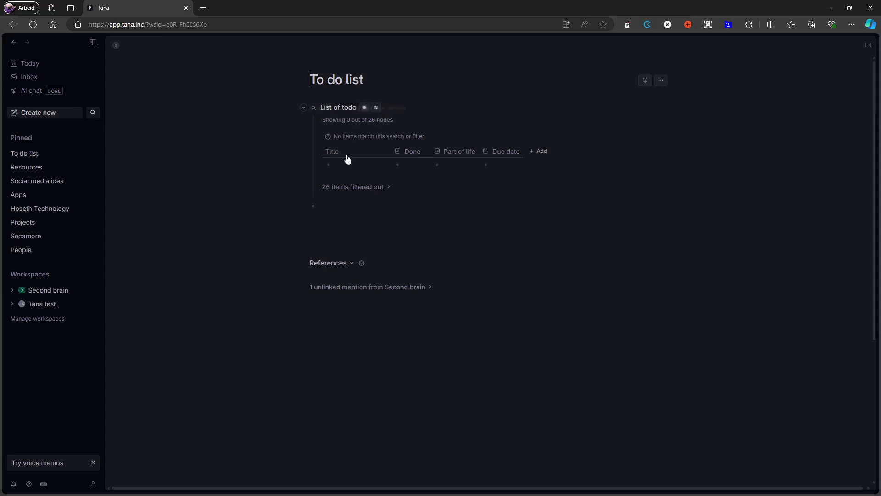
{"action": "left_click", "coordinate": [376, 107]}
{"action": "left_click", "coordinate": [376, 108]}
- Add a search node below the list that lists every #todo item, including test
{"action": "left_click", "coordinate": [334, 232]}
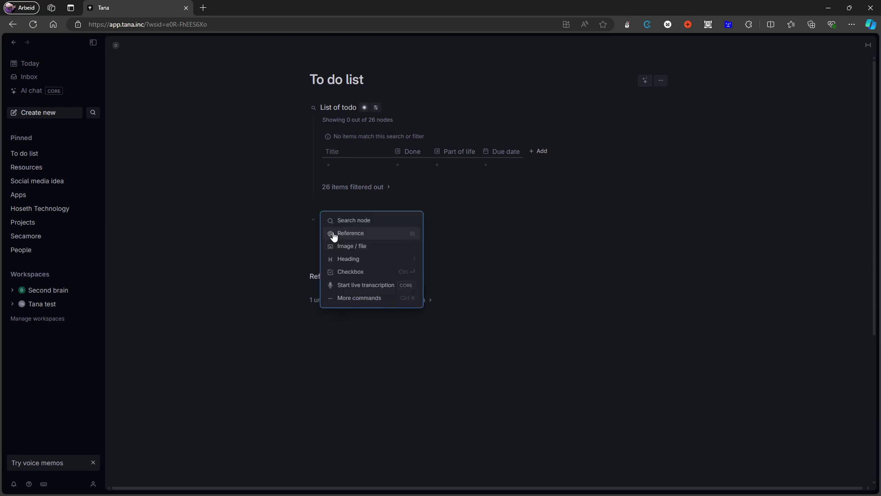
{"action": "left_click", "coordinate": [367, 221]}
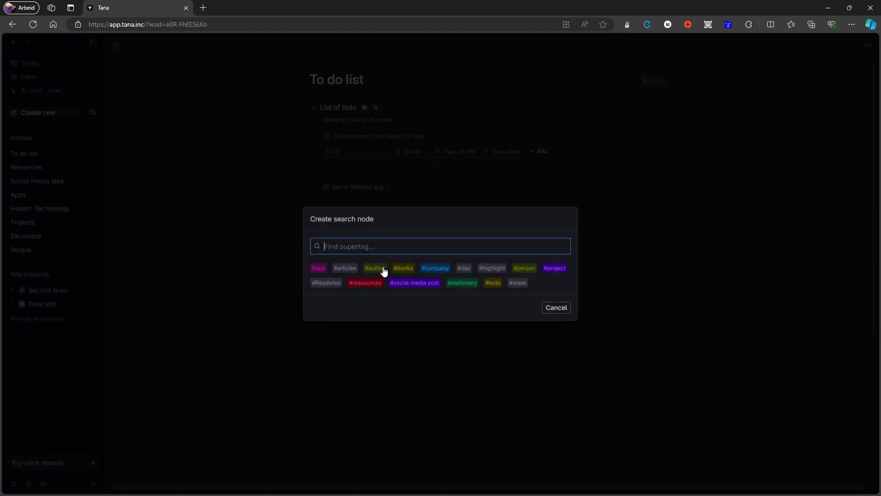
{"action": "left_click", "coordinate": [493, 282]}
{"action": "scroll", "coordinate": [365, 246], "scroll_direction": "down", "scroll_amount": 3}
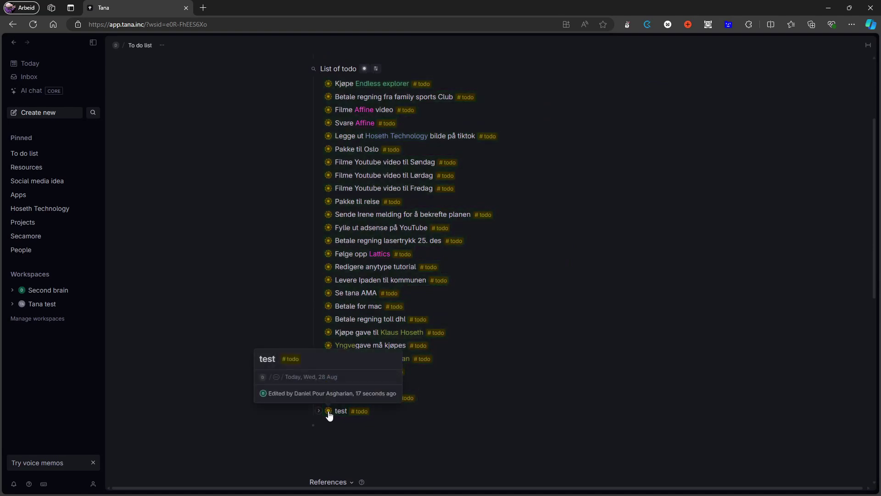
{"action": "scroll", "coordinate": [352, 275], "scroll_direction": "up", "scroll_amount": 3}
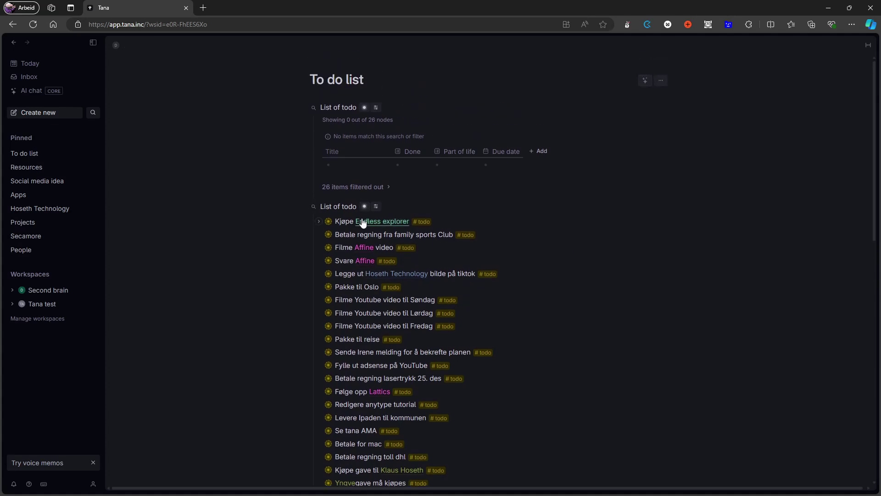
- Open the pinned Resources page, briefly returning to To do list before settling on Resources
{"action": "left_click", "coordinate": [42, 170]}
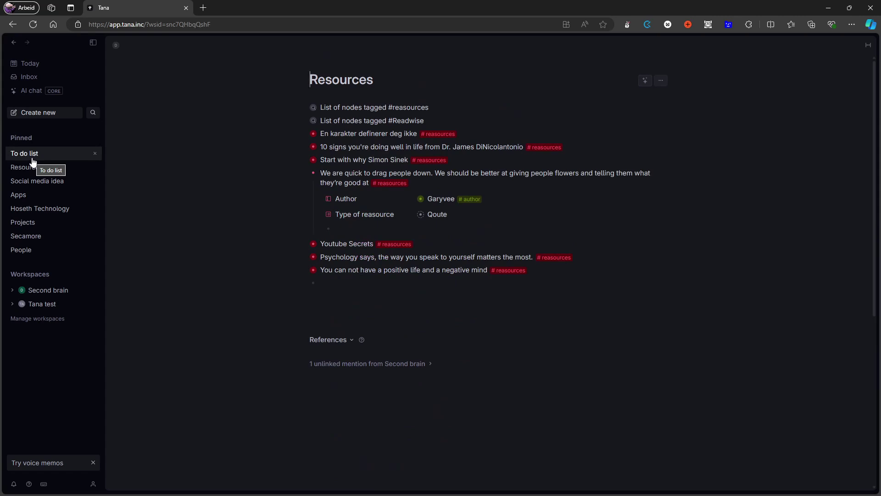
{"action": "left_click", "coordinate": [33, 161]}
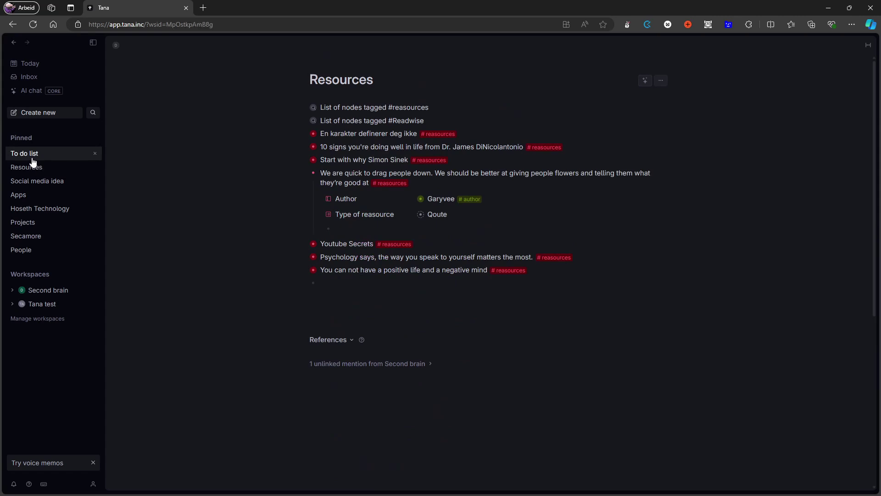
{"action": "left_click", "coordinate": [55, 169]}
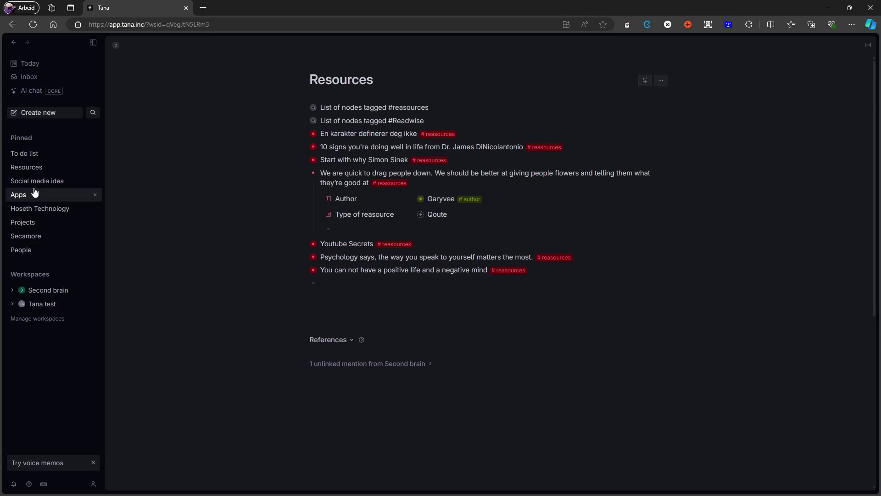
{"action": "left_click", "coordinate": [37, 89]}
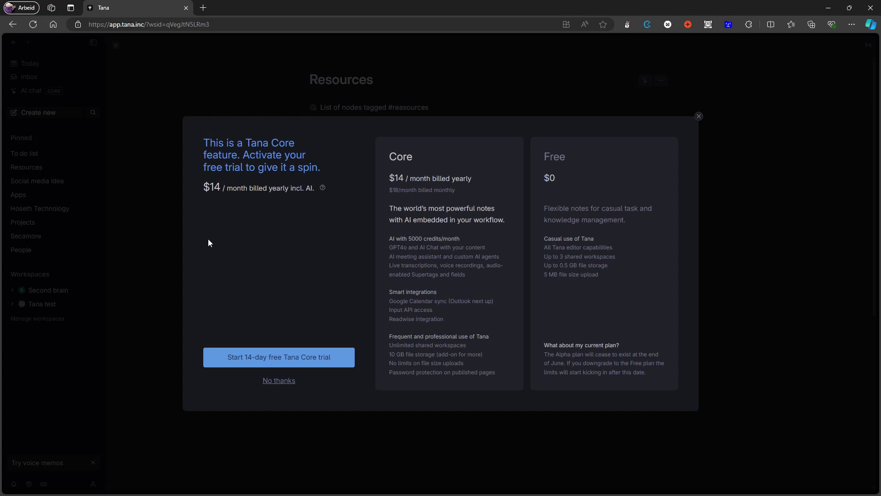
{"action": "left_click", "coordinate": [699, 116]}
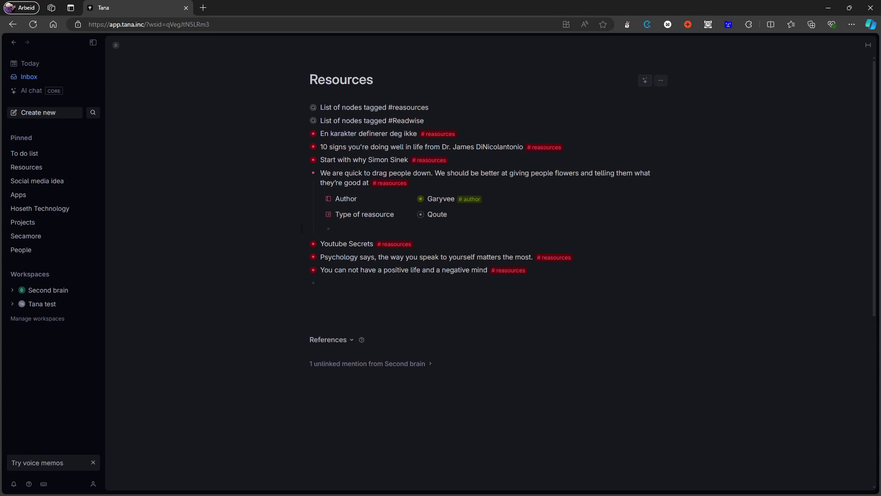
- Open today's daily note from the Tana sidebar
{"action": "left_click", "coordinate": [54, 69]}
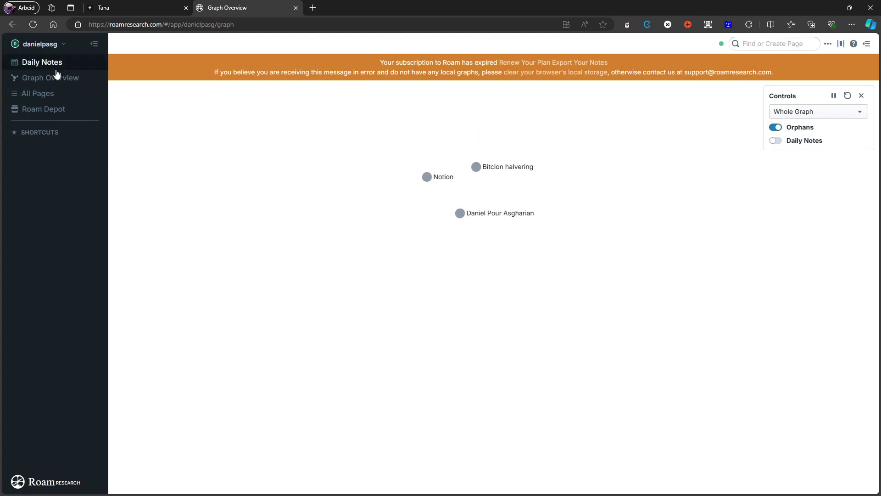
- Visit Daily Notes and Graph Overview, ending on the All Pages table of four pages
{"action": "left_click", "coordinate": [41, 63]}
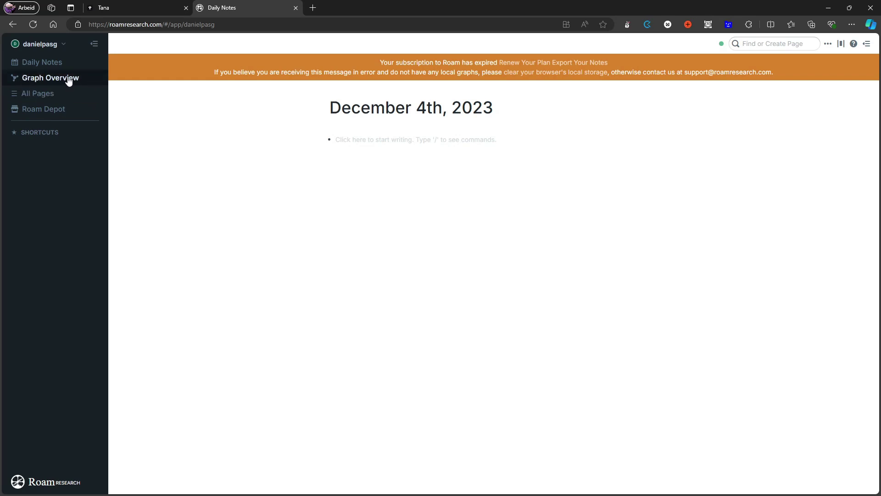
{"action": "left_click", "coordinate": [40, 78]}
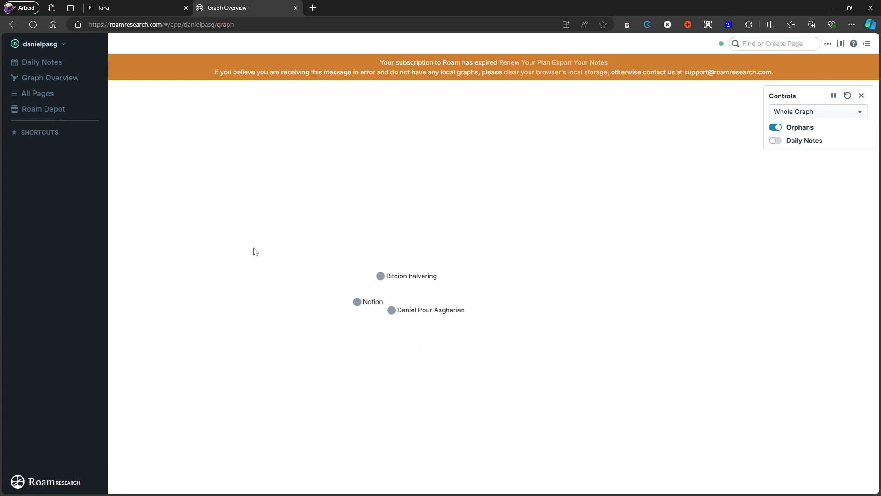
{"action": "left_click", "coordinate": [35, 92]}
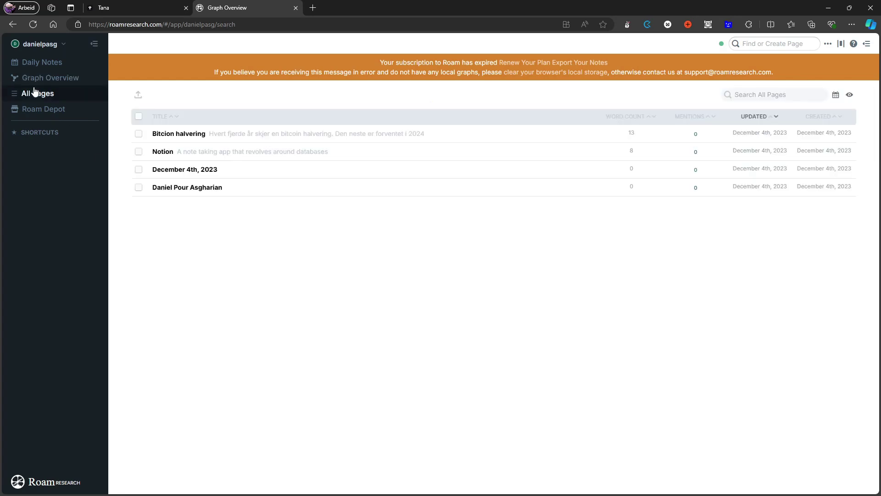
{"action": "left_click", "coordinate": [163, 152]}
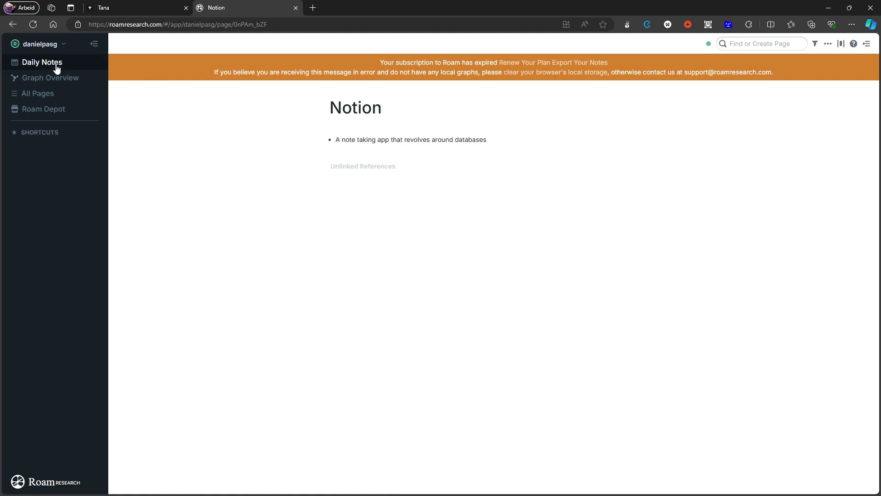
{"action": "left_click", "coordinate": [57, 68]}
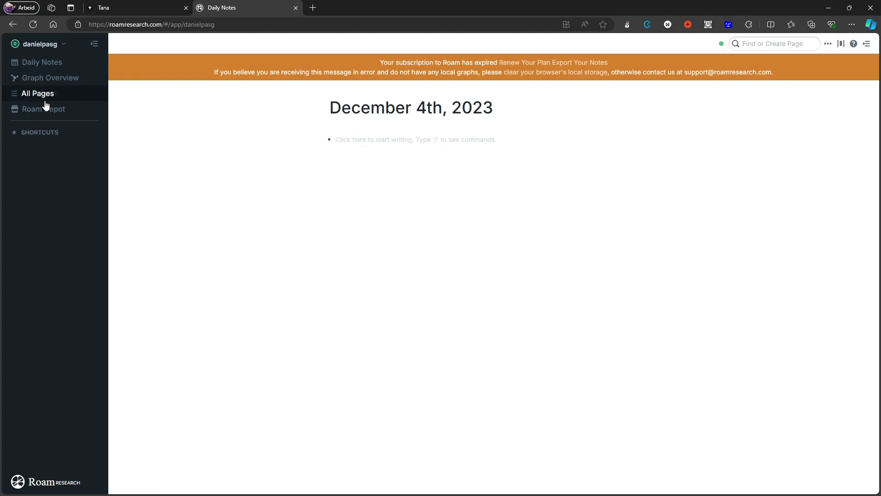
{"action": "left_click", "coordinate": [51, 85]}
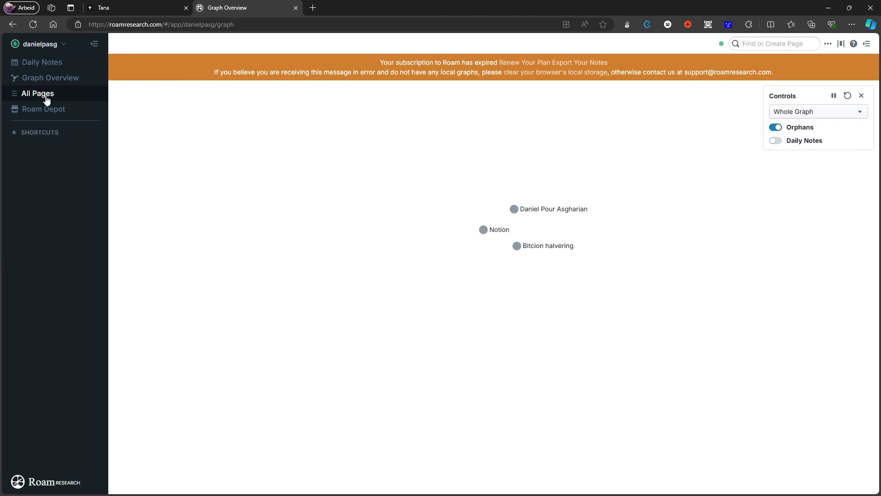
{"action": "left_click", "coordinate": [46, 99]}
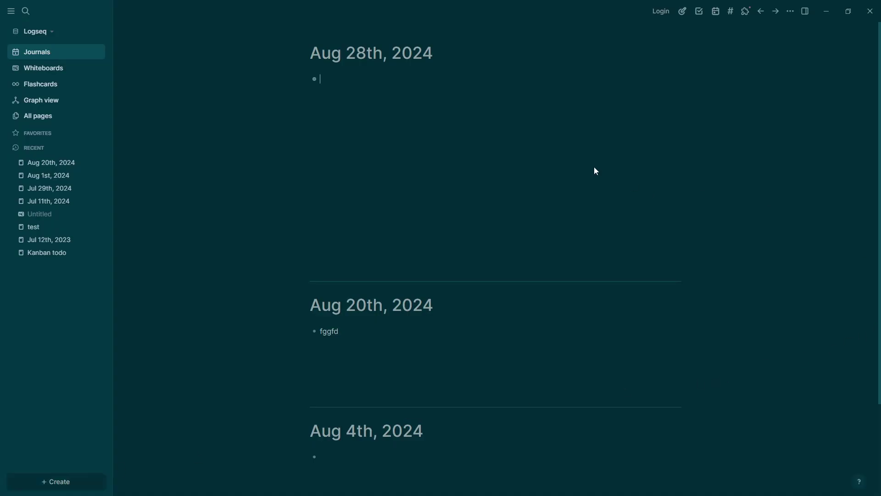
{"action": "scroll", "coordinate": [596, 172], "scroll_direction": "down", "scroll_amount": 2}
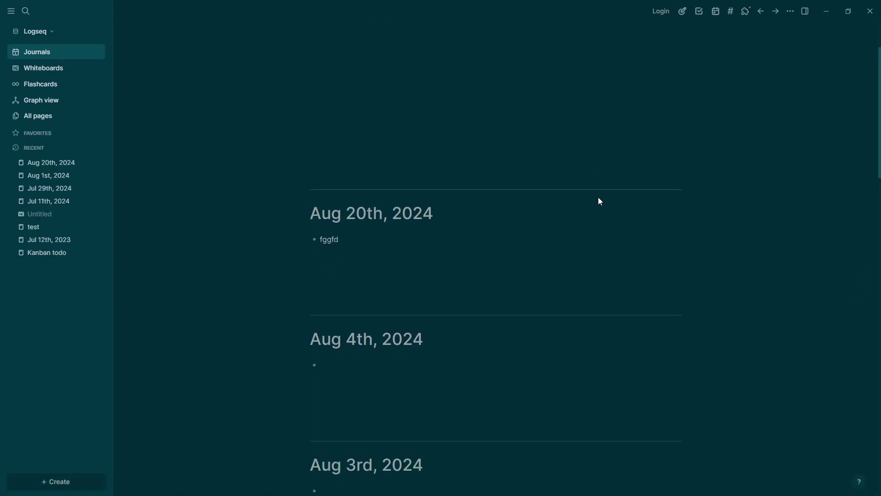
{"action": "scroll", "coordinate": [599, 199], "scroll_direction": "up", "scroll_amount": 2}
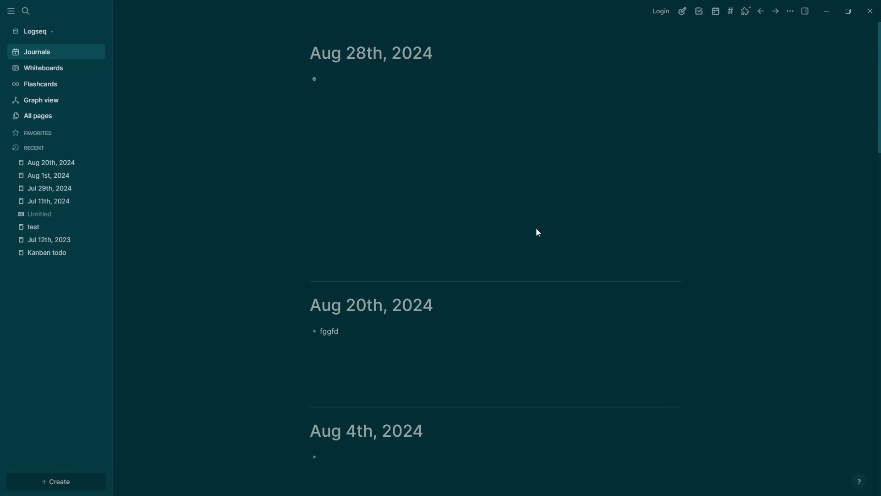
{"action": "left_click", "coordinate": [419, 110]}
{"action": "left_click", "coordinate": [48, 74]}
{"action": "left_click", "coordinate": [46, 86]}
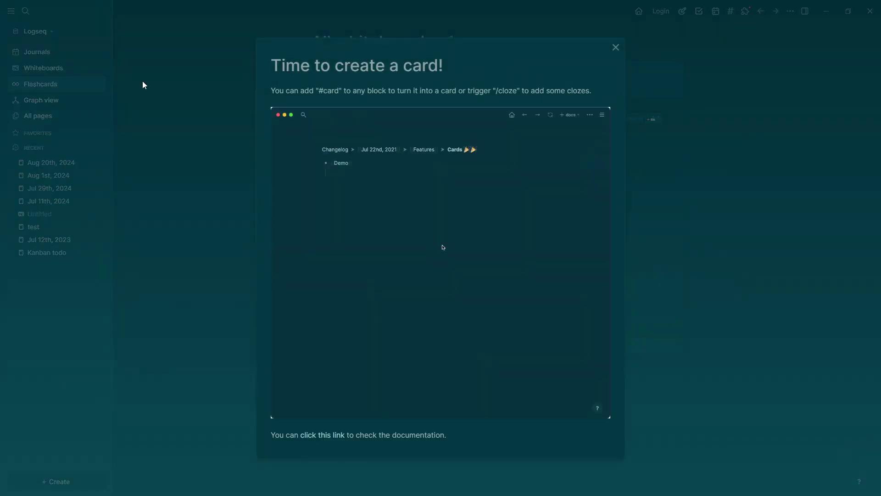
{"action": "left_click", "coordinate": [616, 49]}
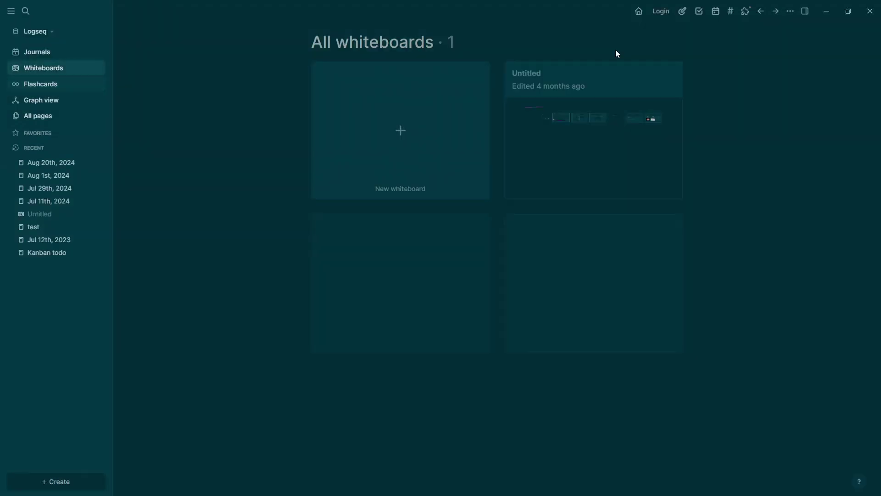
{"action": "left_click", "coordinate": [50, 54]}
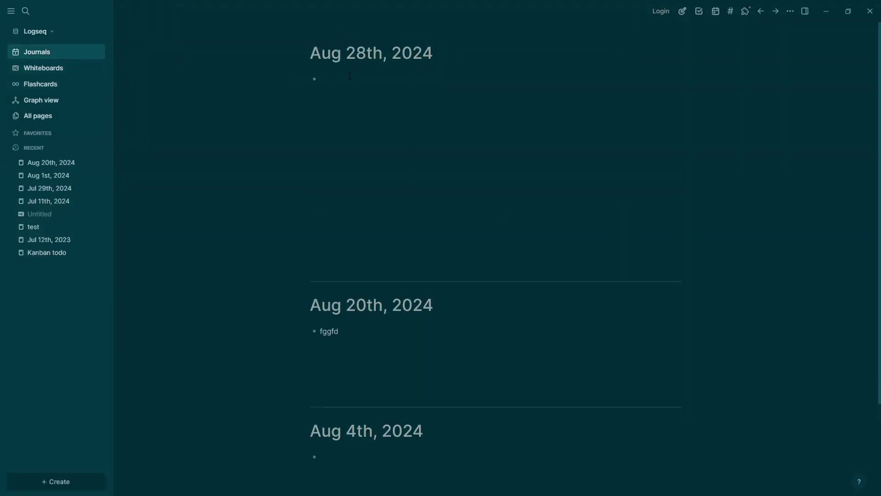
- Write 'o take notes' in the Aug 28th, 2024 journal with a 'nested note' child block
{"action": "left_click", "coordinate": [351, 77]}
{"action": "type", "text": "o take notes"}
{"action": "left_click", "coordinate": [314, 79]}
{"action": "left_click", "coordinate": [346, 72]}
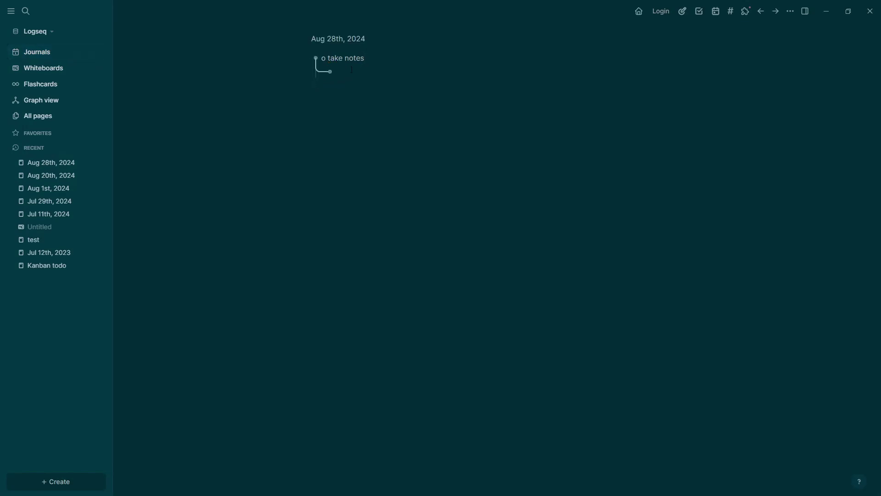
{"action": "type", "text": "nested note"}
{"action": "left_click", "coordinate": [55, 59]}
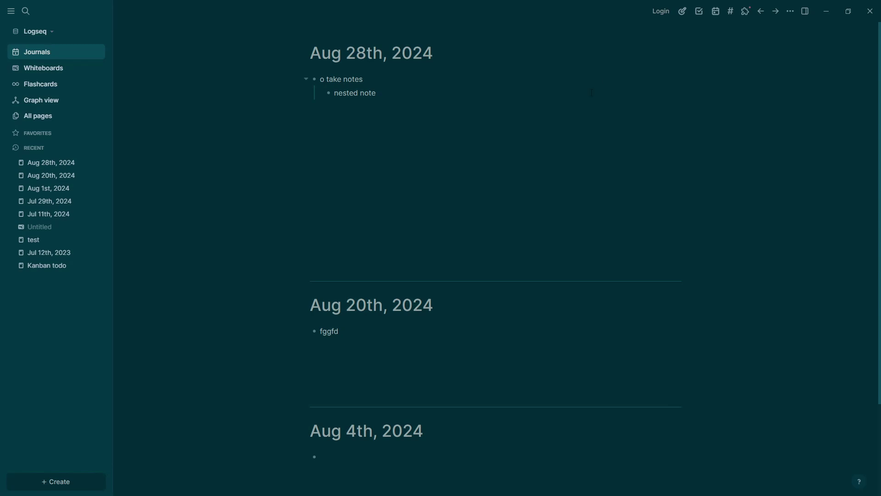
{"action": "left_click", "coordinate": [63, 107]}
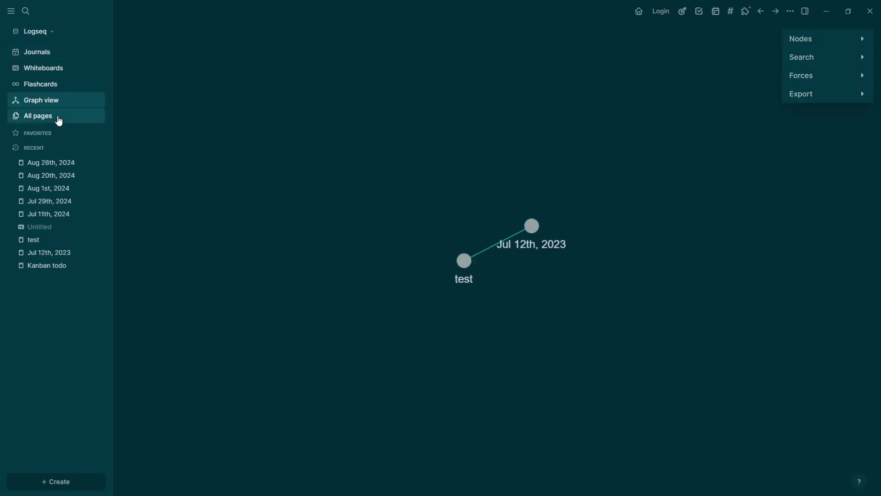
{"action": "left_click", "coordinate": [51, 57]}
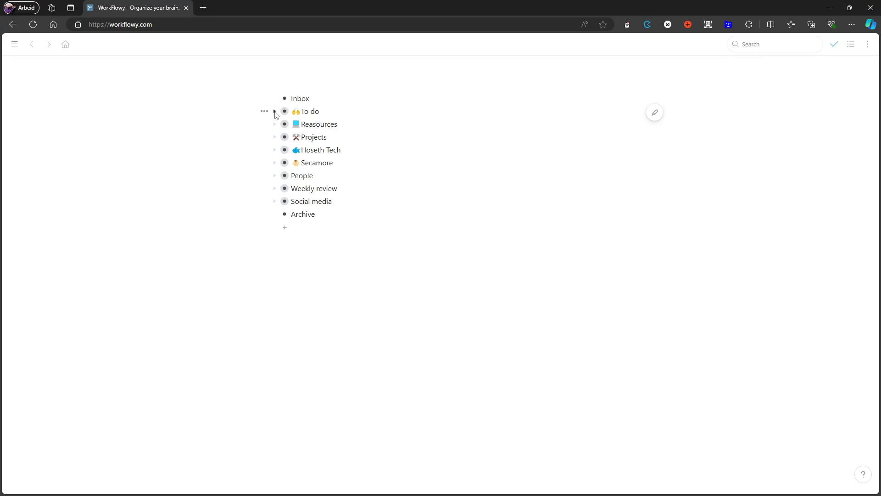
- Expand To do to show its To do / Doing / Done board
{"action": "left_click", "coordinate": [274, 111]}
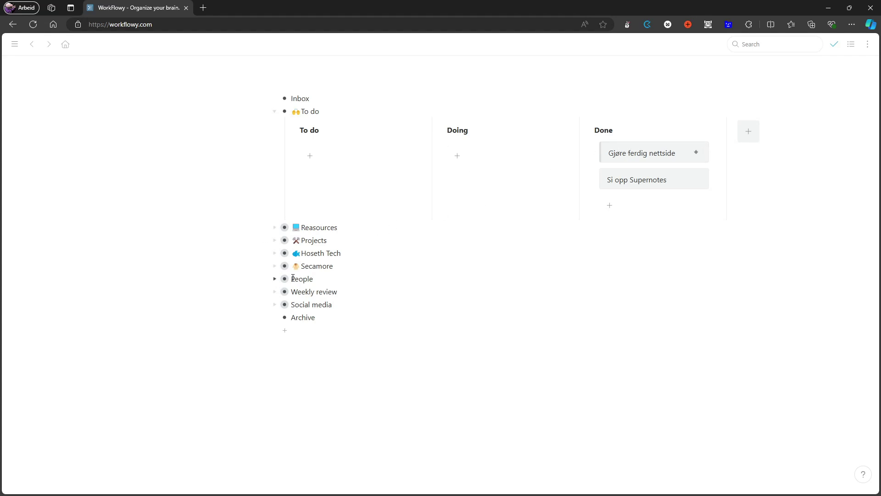
- Peek inside Secamore, fold the To do board, and expand Reasources to its eight notes
{"action": "left_click", "coordinate": [275, 266]}
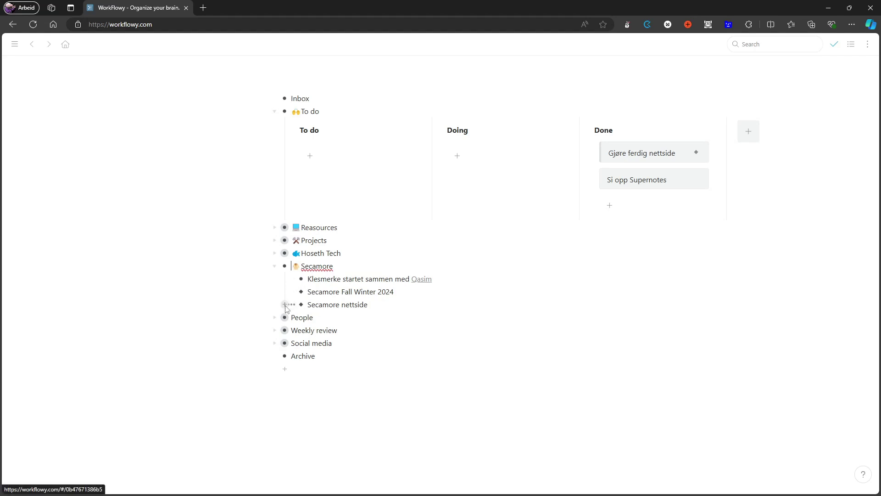
{"action": "left_click", "coordinate": [275, 267]}
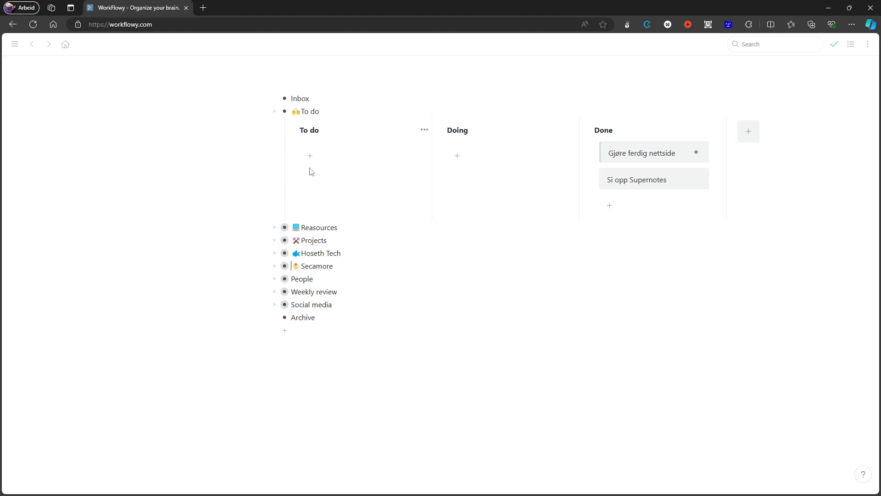
{"action": "left_click", "coordinate": [274, 111]}
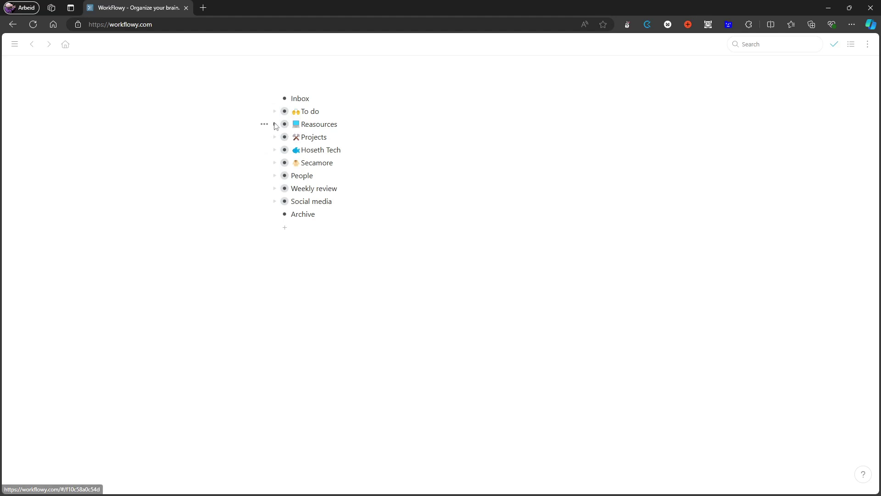
{"action": "left_click", "coordinate": [275, 124]}
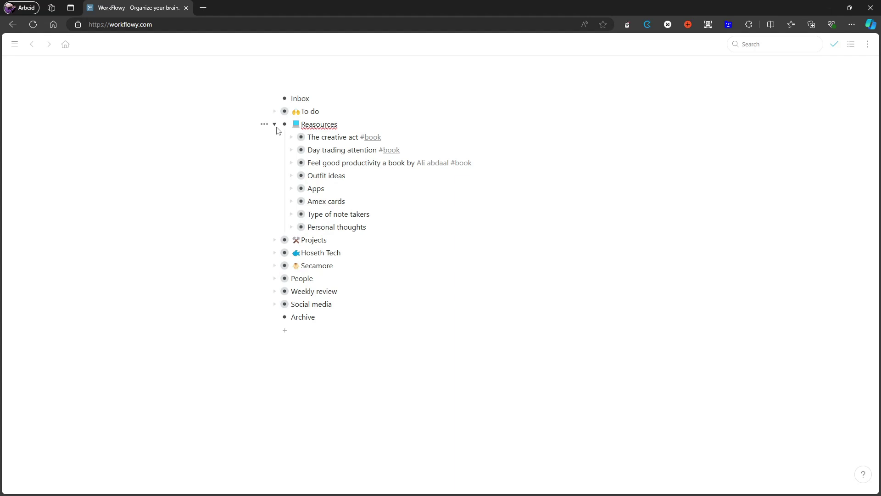
- Briefly open The creative act's notes, then collapse Reasources back to a single line
{"action": "left_click", "coordinate": [275, 125]}
{"action": "left_click", "coordinate": [291, 137]}
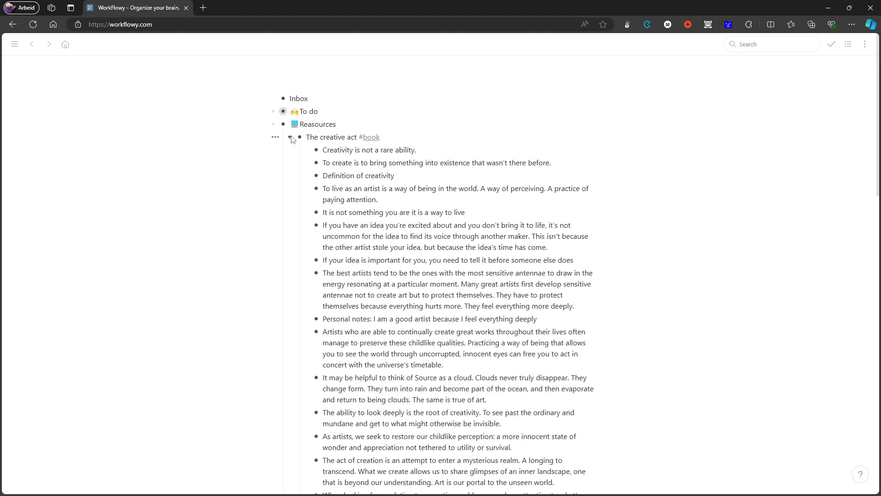
{"action": "left_click", "coordinate": [291, 137]}
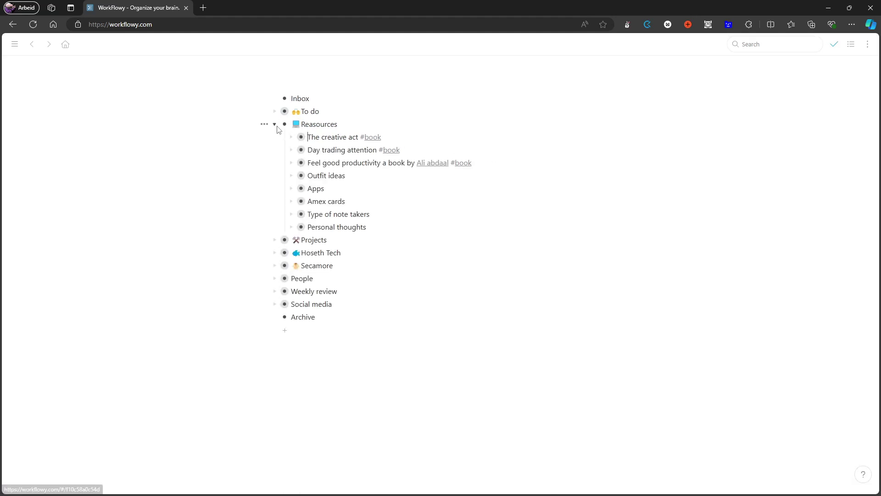
{"action": "left_click", "coordinate": [275, 124]}
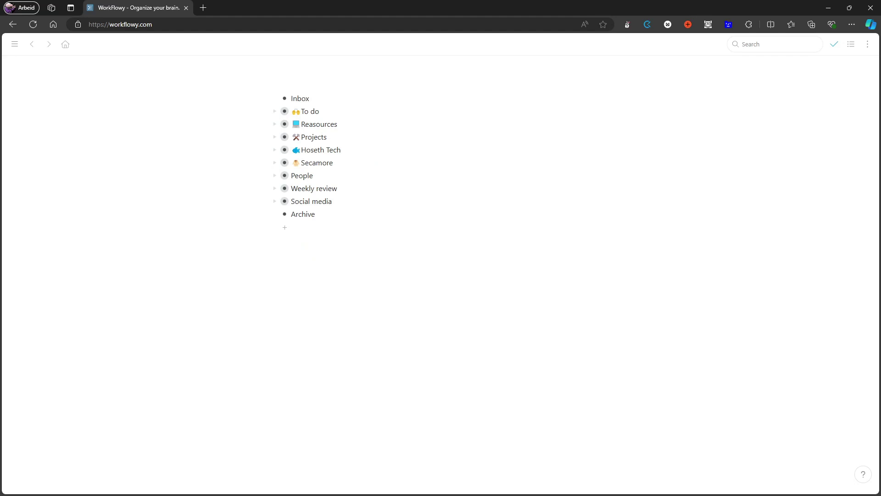
- Add the Workflowy pricing page as a second tab, set annual billing, and return to the outline
{"action": "left_click_drag", "start_coordinate": [0, 266], "coordinate": [389, 15]}
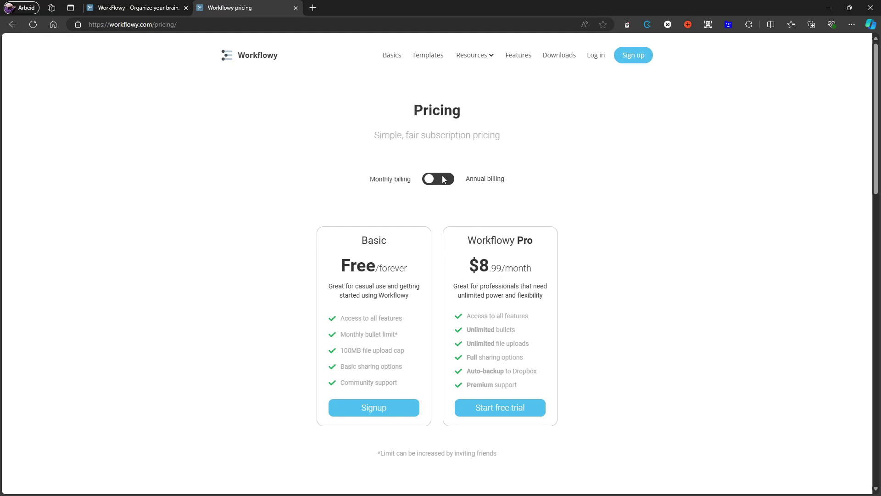
{"action": "left_click", "coordinate": [428, 180]}
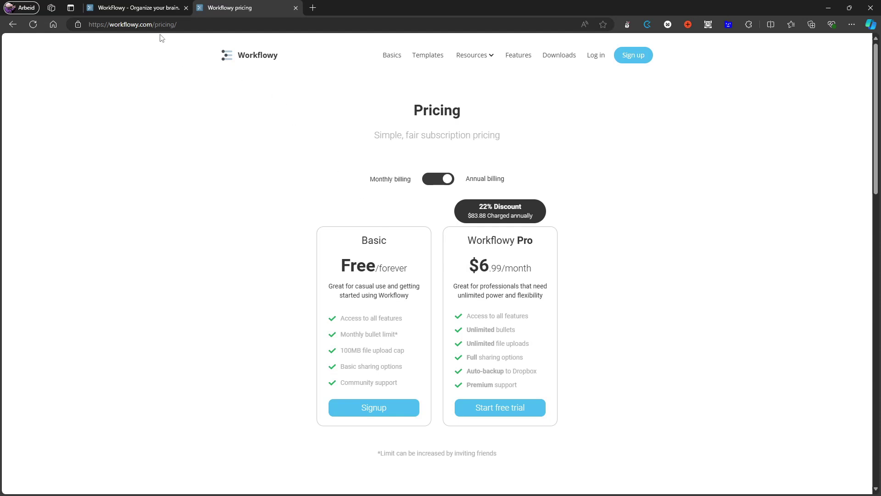
{"action": "left_click", "coordinate": [152, 7]}
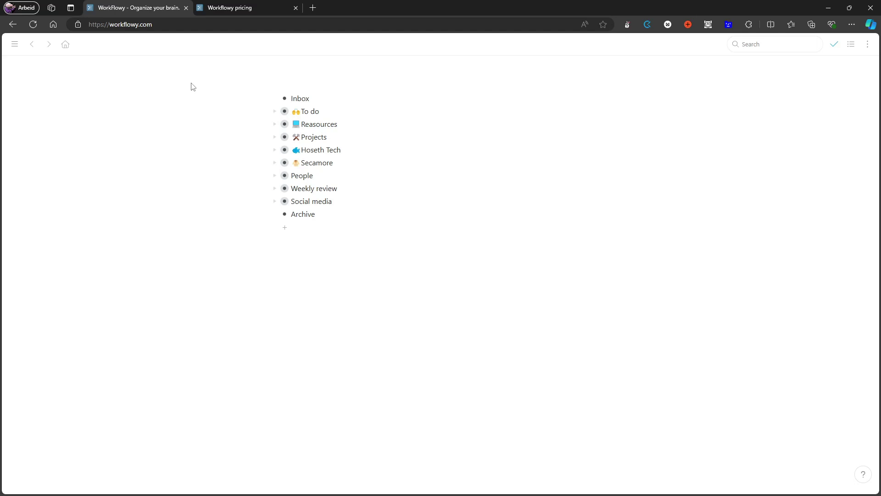
{"action": "left_click", "coordinate": [284, 124]}
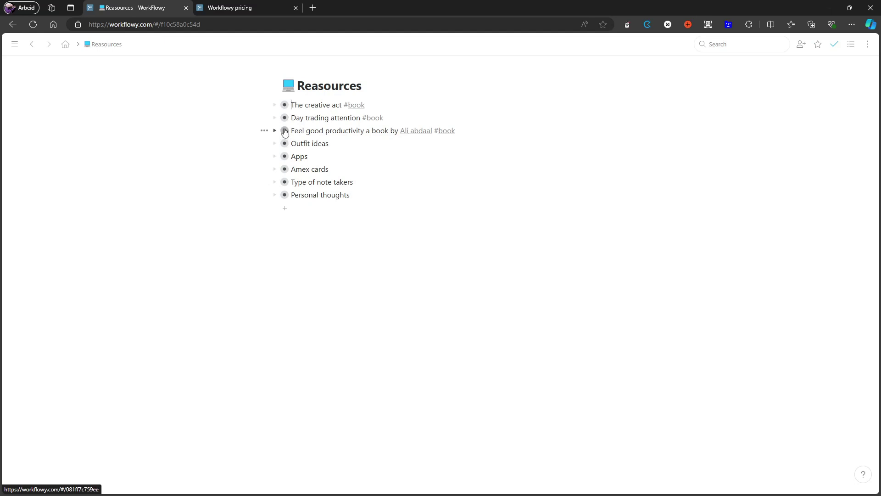
{"action": "left_click", "coordinate": [284, 133]}
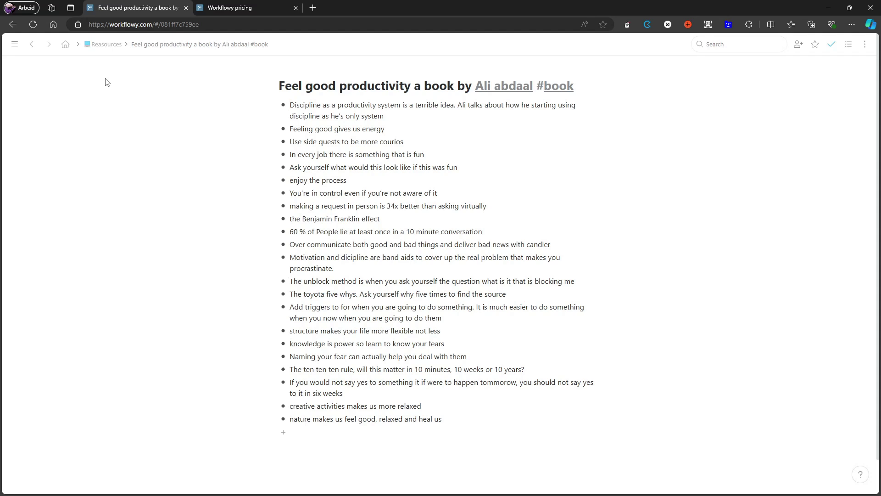
{"action": "left_click", "coordinate": [65, 46]}
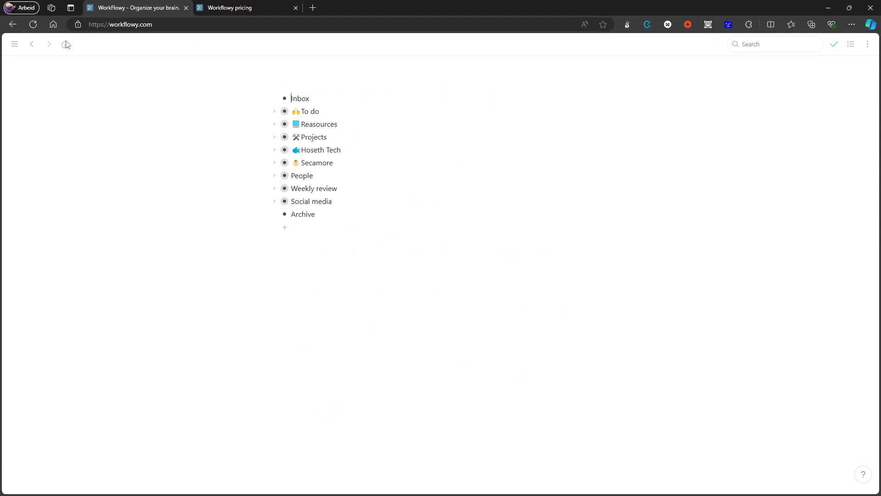